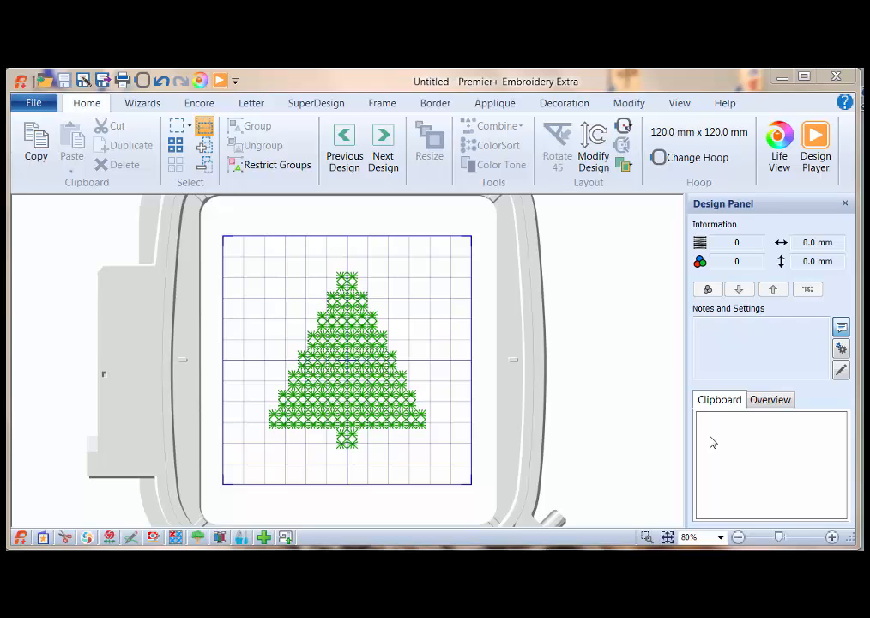
- Play back the stitch-out of the green tree design at increased speed in Design Player
left_click(818, 142)
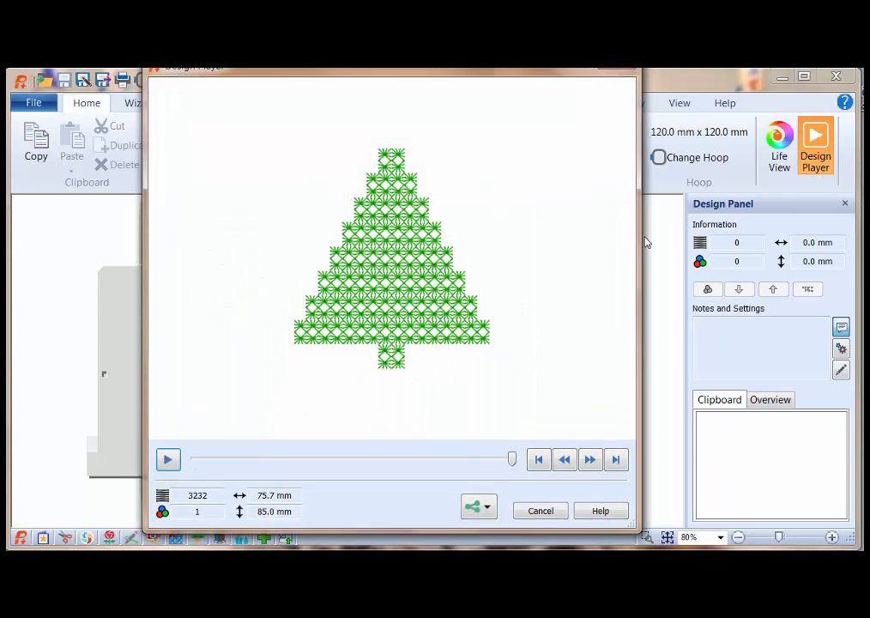
left_click(169, 460)
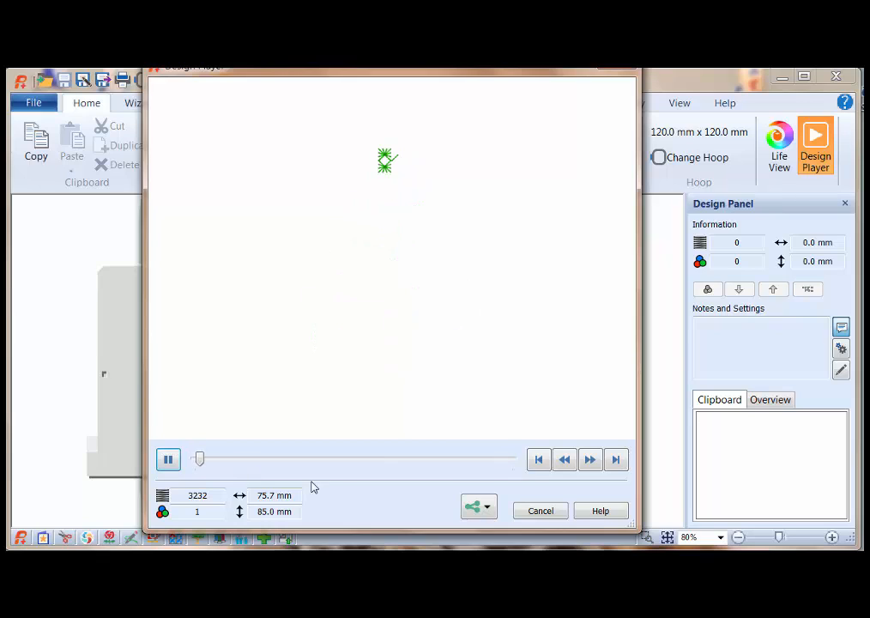
left_click(592, 460)
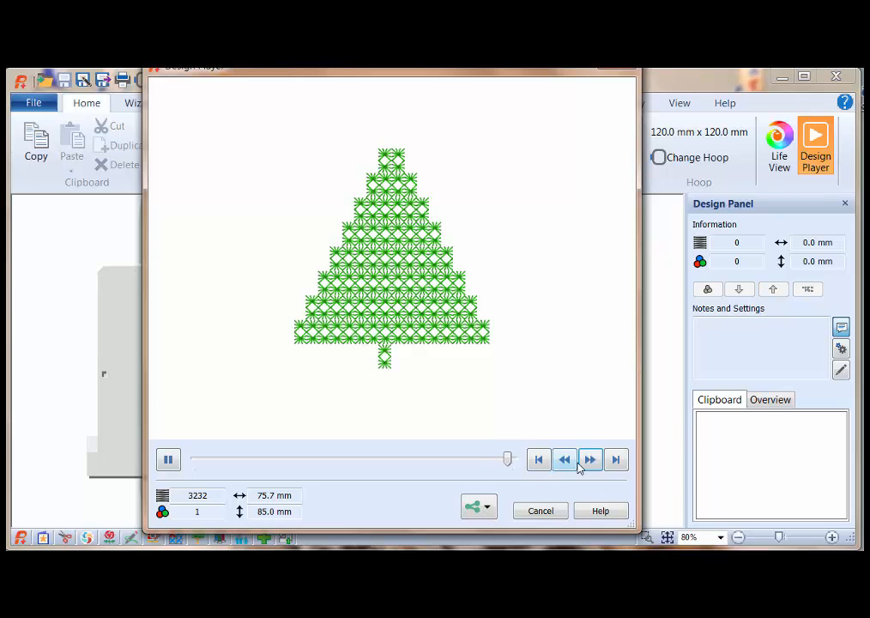
left_click(541, 512)
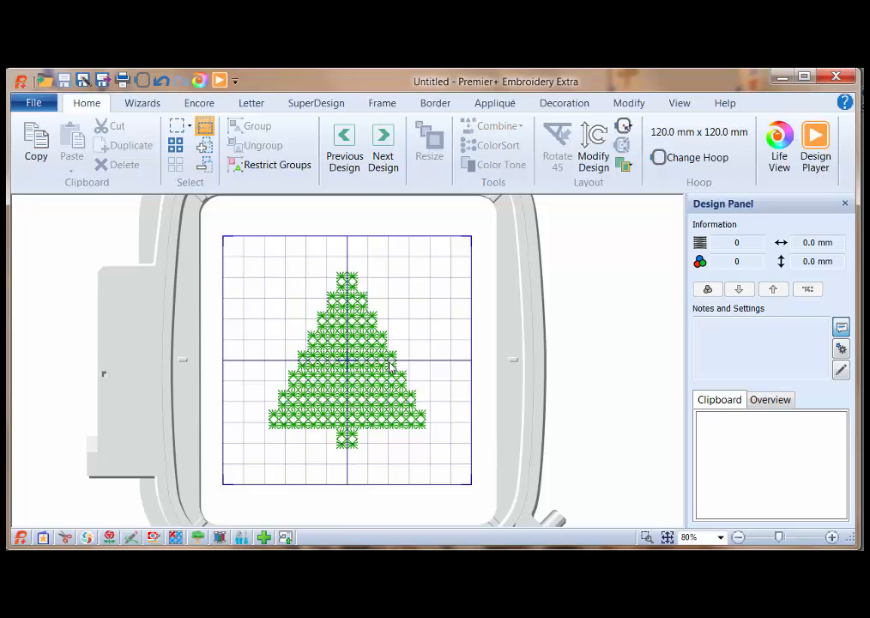
- Cut the green tree design from the hoop to the clipboard
left_click(359, 353)
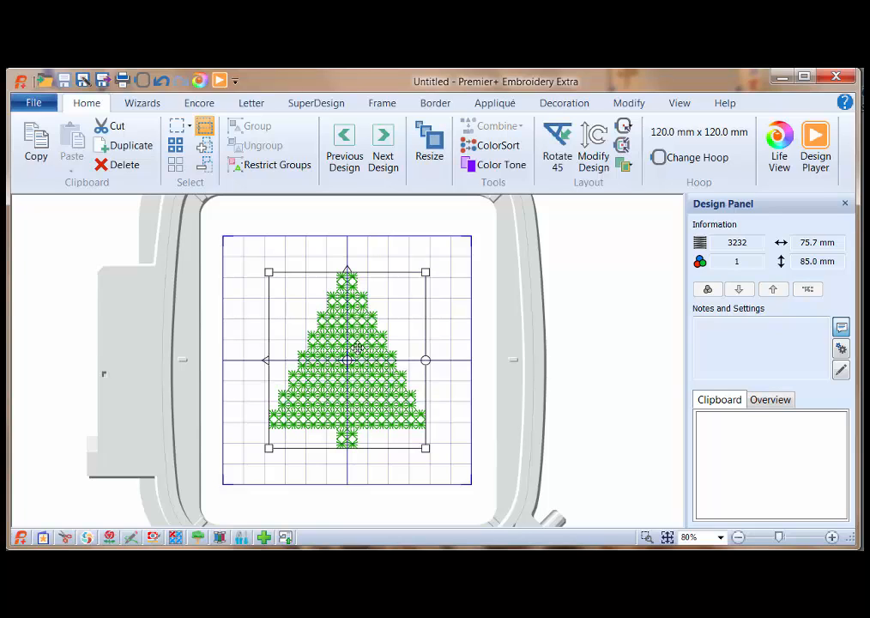
left_click(117, 128)
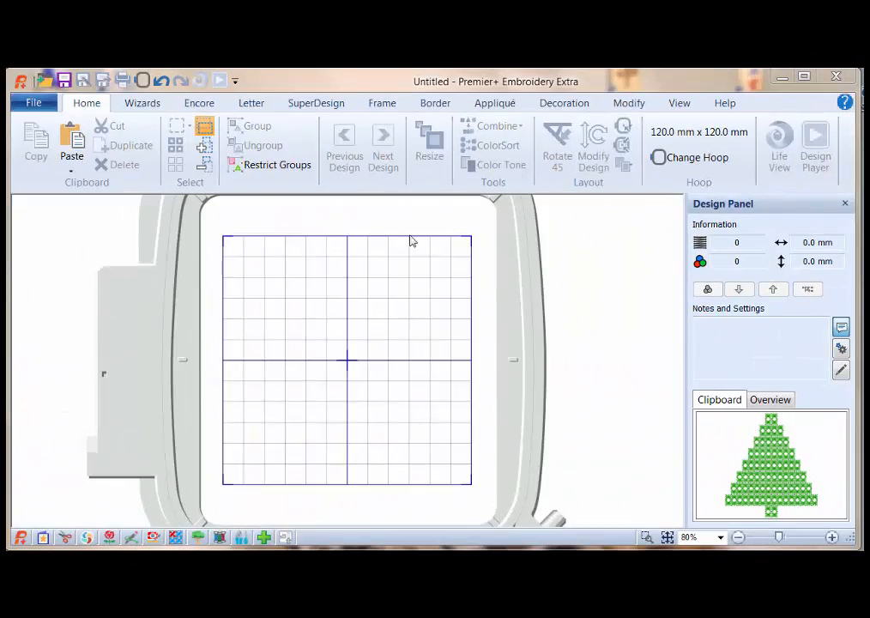
- Choose pattern 24 from the Pfaff group's 4.8 D Borders category as the Motif Underline motif
left_click(436, 103)
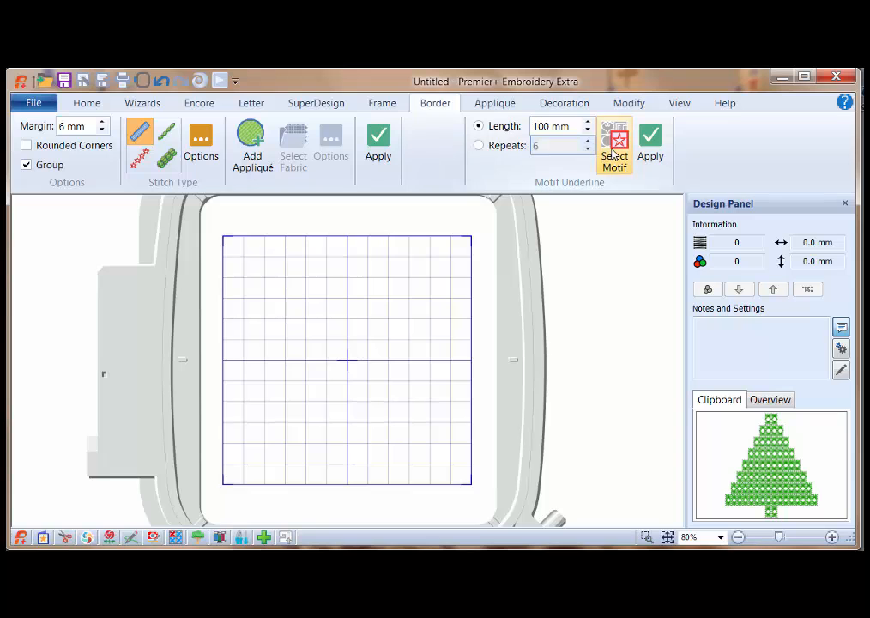
left_click(615, 153)
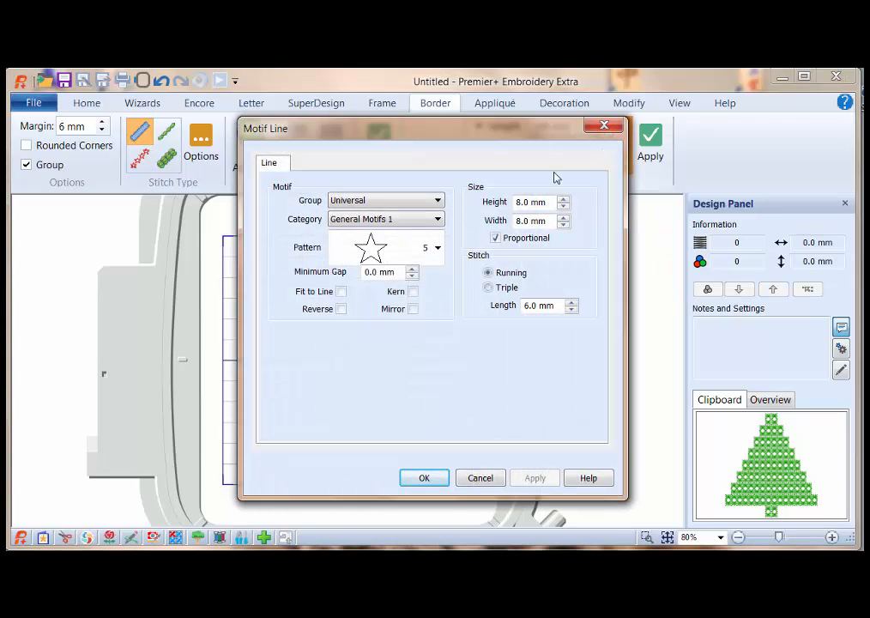
left_click(438, 200)
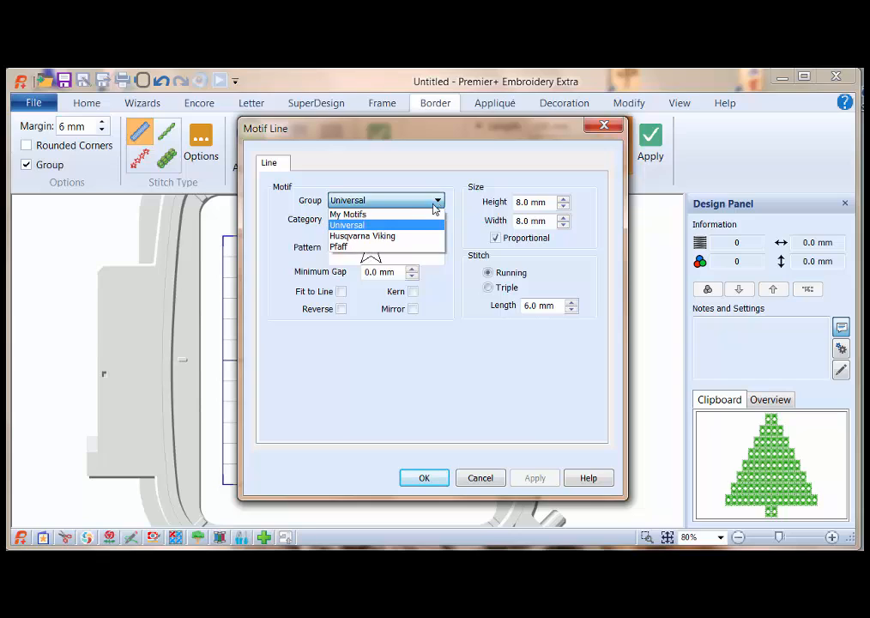
left_click(404, 247)
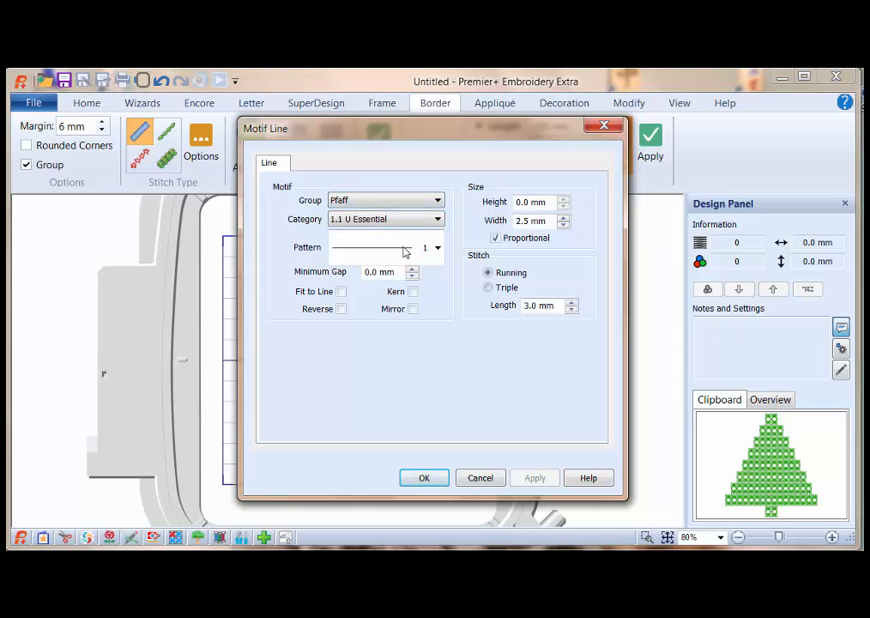
left_click(438, 220)
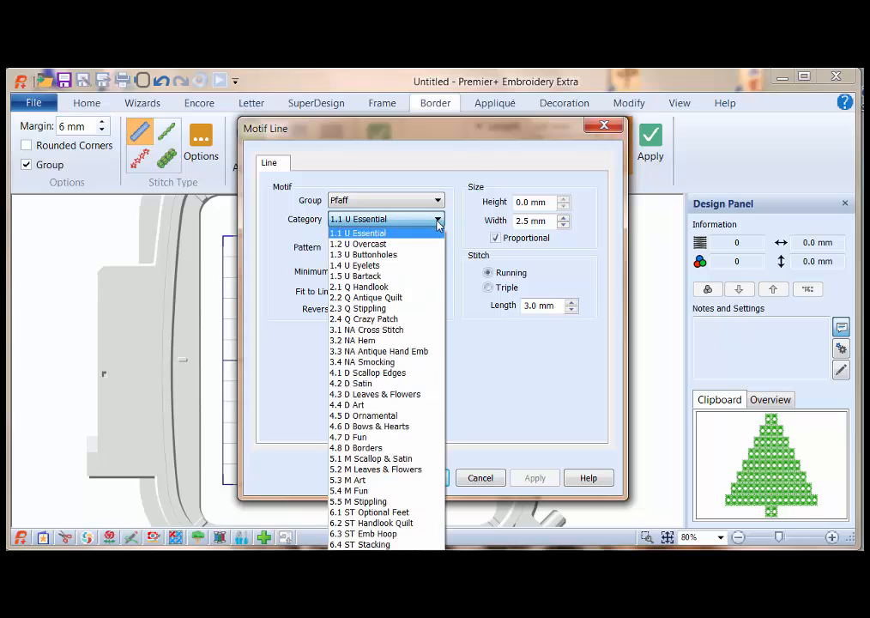
left_click(379, 448)
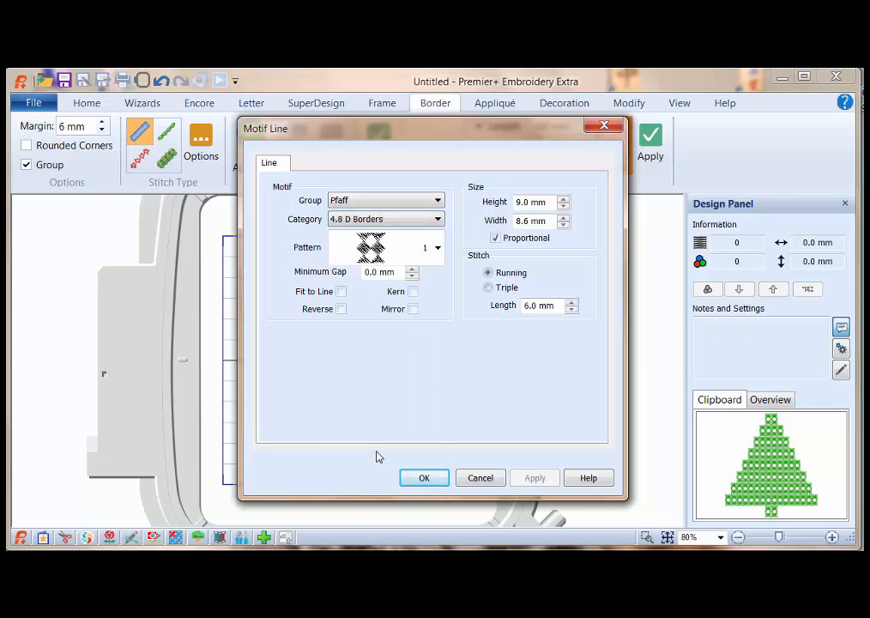
left_click(437, 249)
left_click_drag(441, 286, 439, 349)
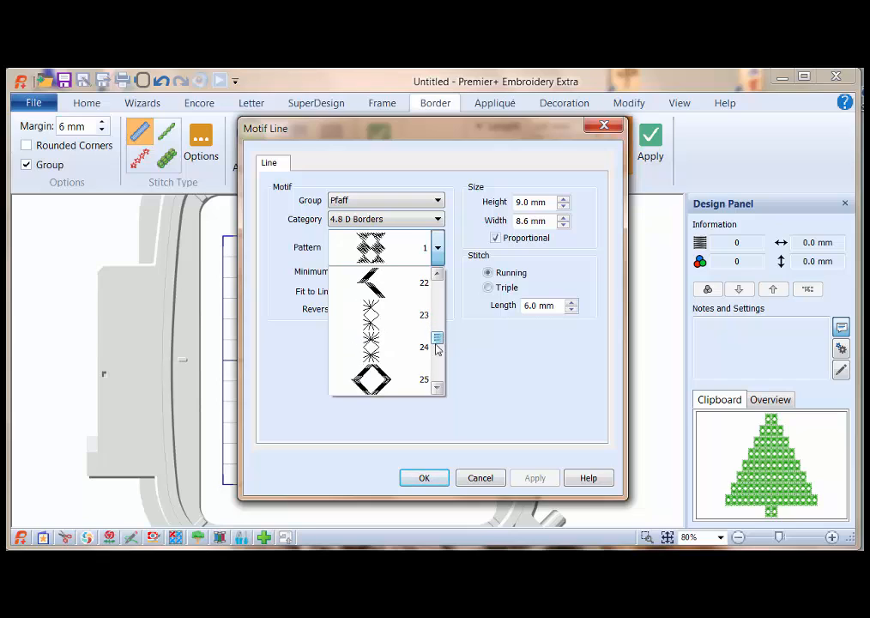
left_click(371, 352)
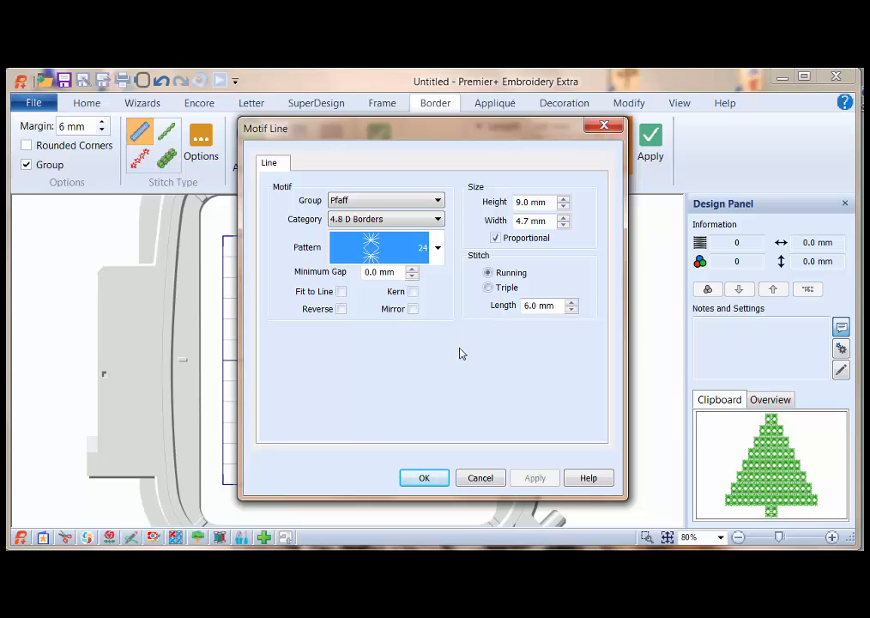
left_click(423, 478)
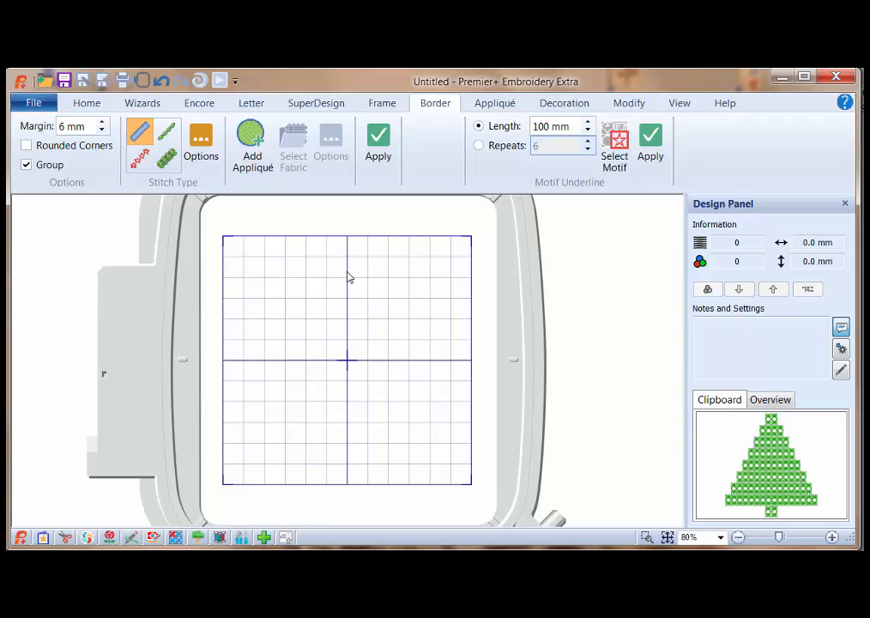
- Create a motif underline with 2 repeats and move it up the vertical centre line to near the hoop's upper edge
left_click(479, 147)
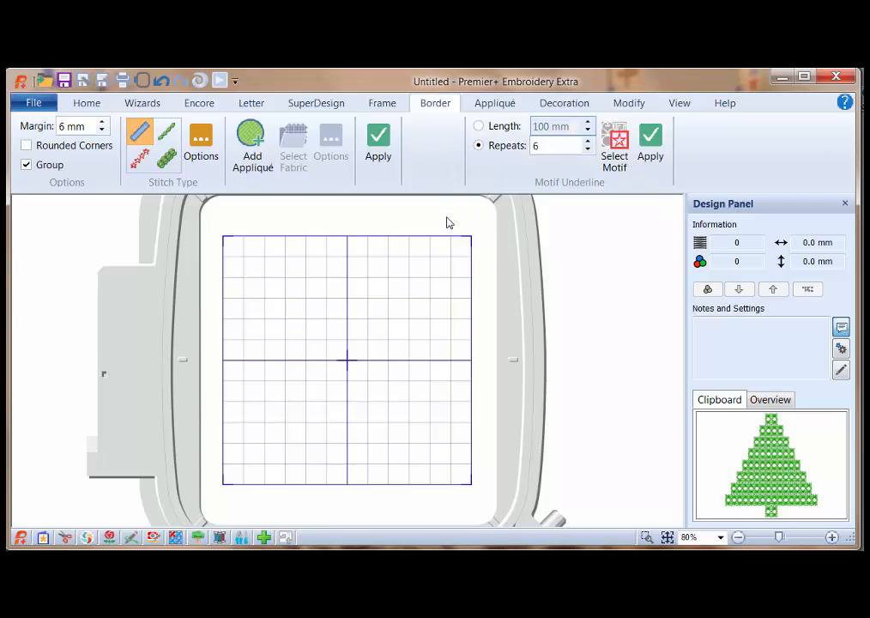
double_click(545, 146)
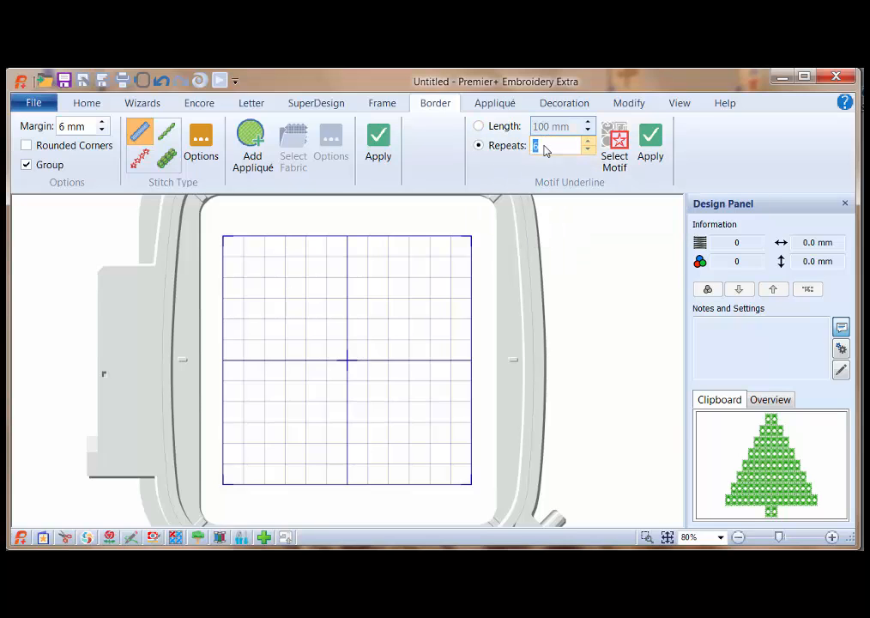
type("2")
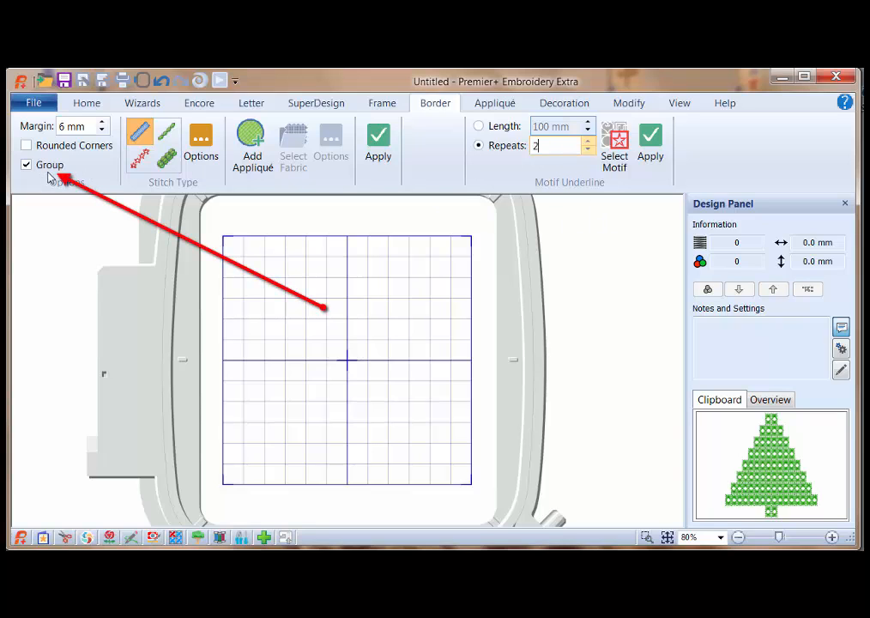
left_click(650, 144)
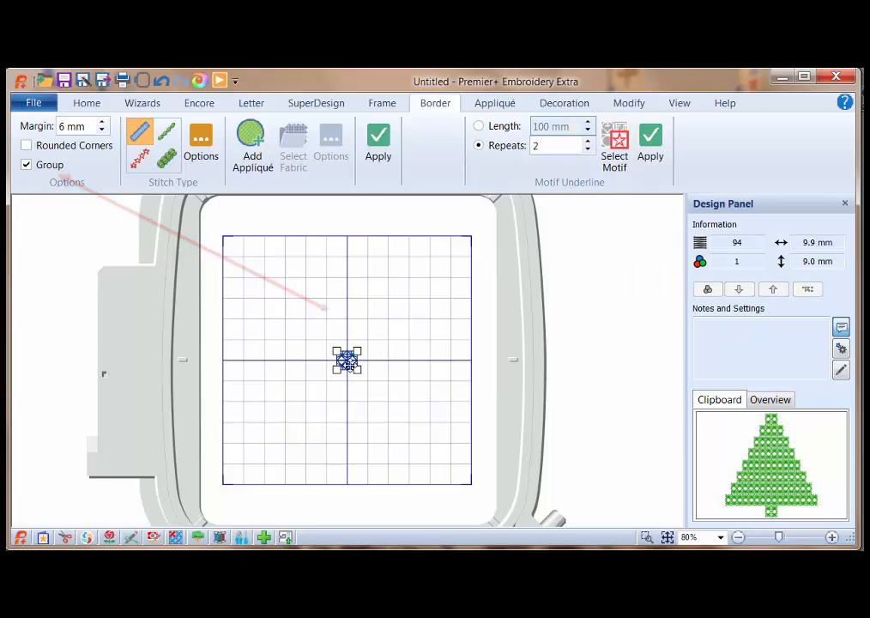
left_click_drag(350, 346, 351, 253)
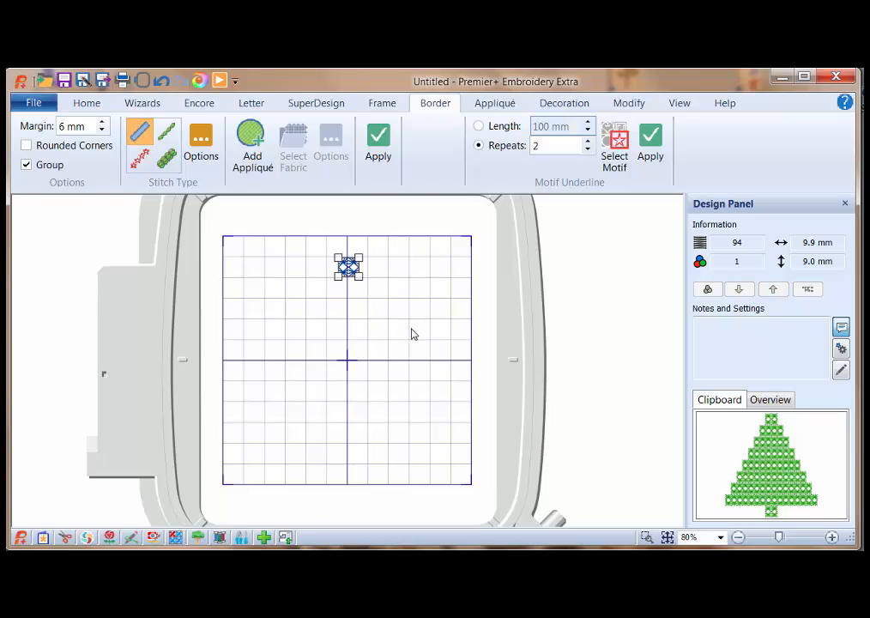
- Add motif underline rows of 4 and 6 repeats beneath the treetop row
double_click(540, 146)
type("4")
left_click(650, 139)
double_click(551, 147)
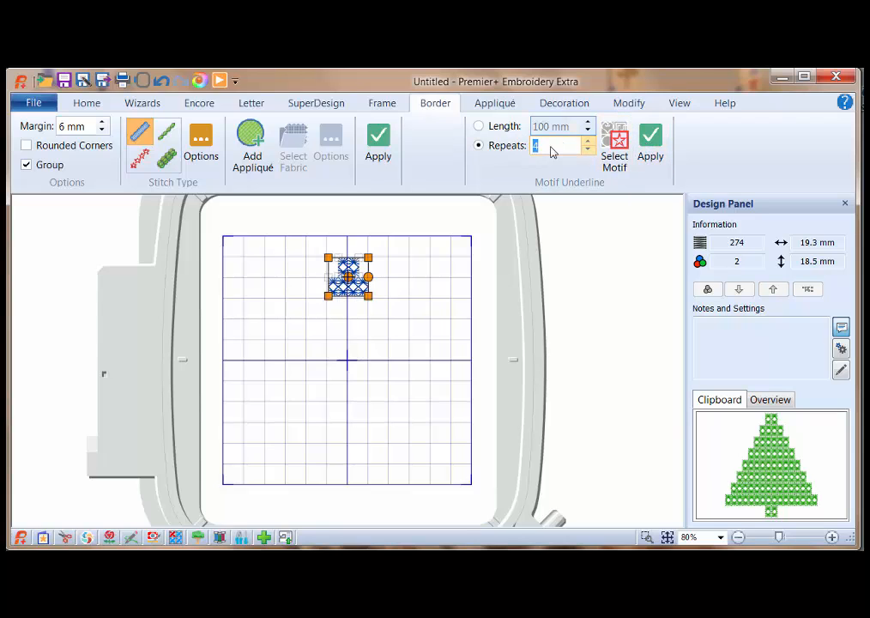
type("6")
left_click(650, 145)
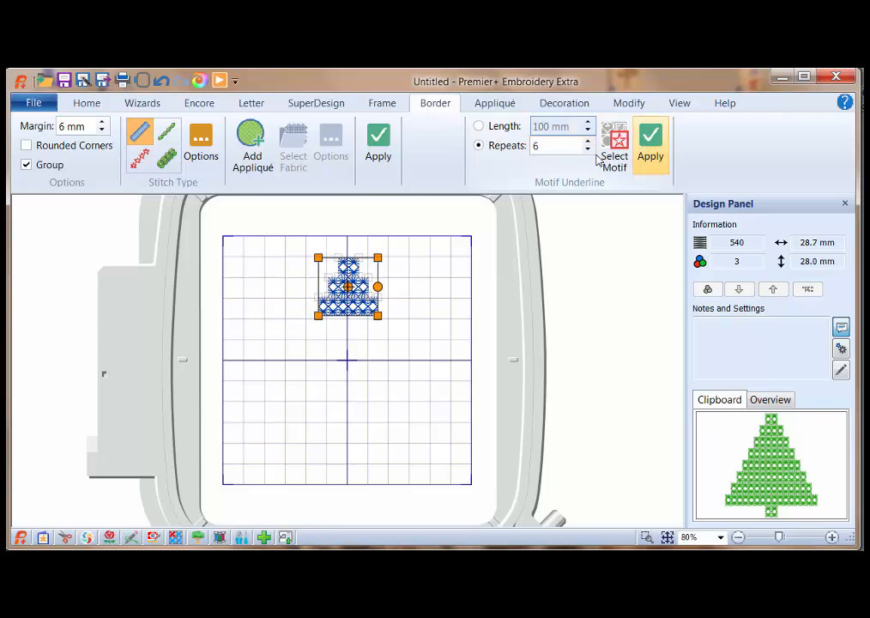
- Extend the tree downward with motif underline rows of 8 and 10 repeats
double_click(547, 147)
type("8")
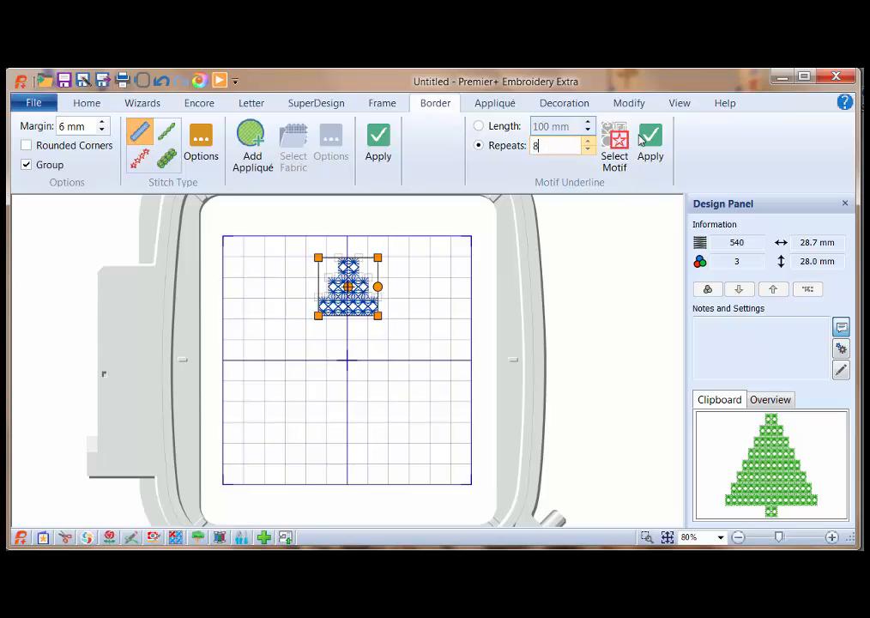
left_click(650, 144)
double_click(549, 149)
type("10")
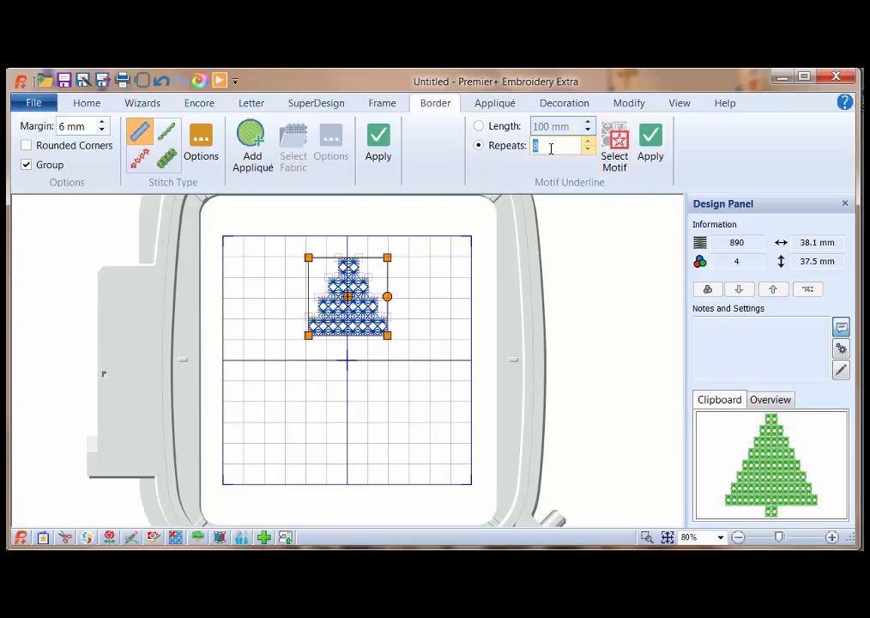
left_click(653, 148)
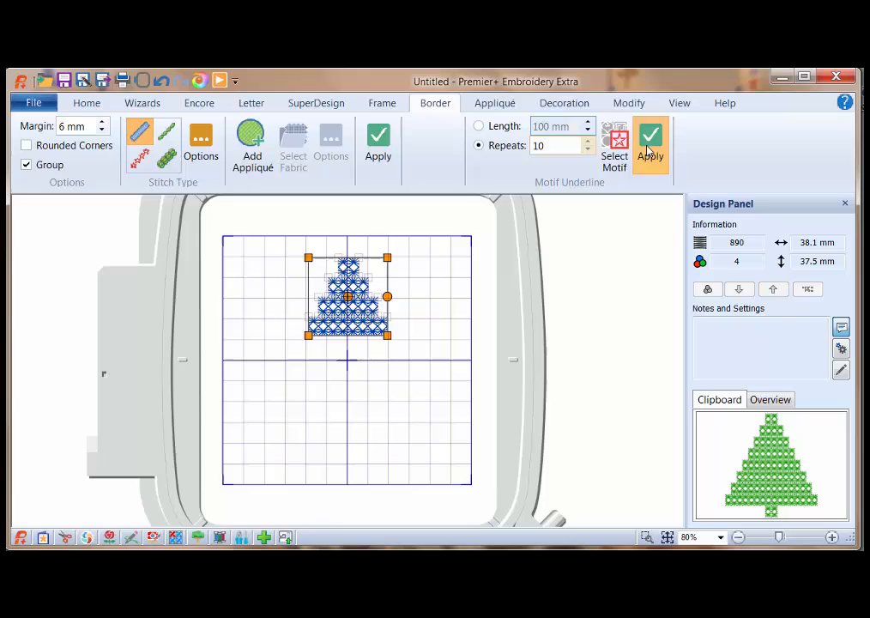
- Continue the tree with motif underline rows of 12 and 14 repeats
double_click(549, 146)
type("12")
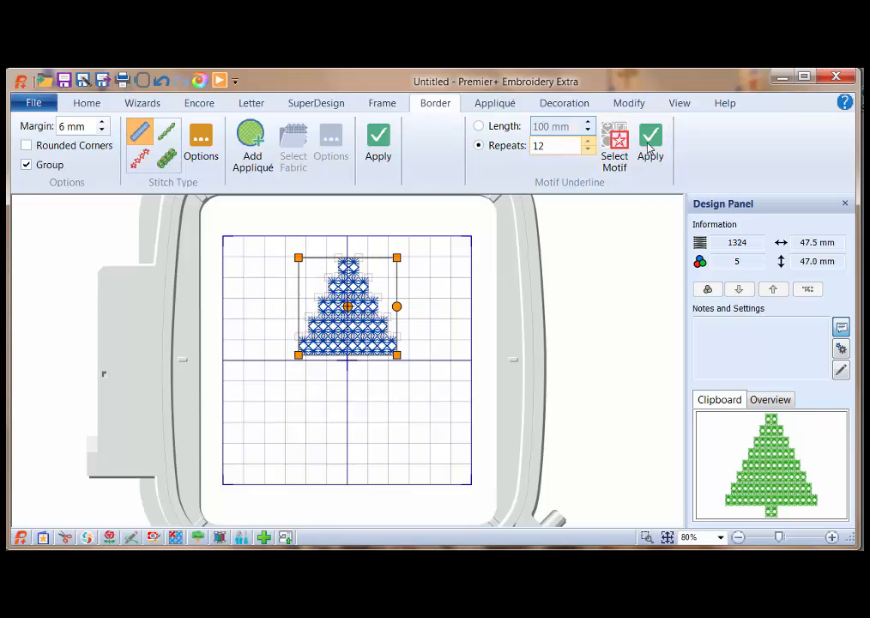
left_click(649, 147)
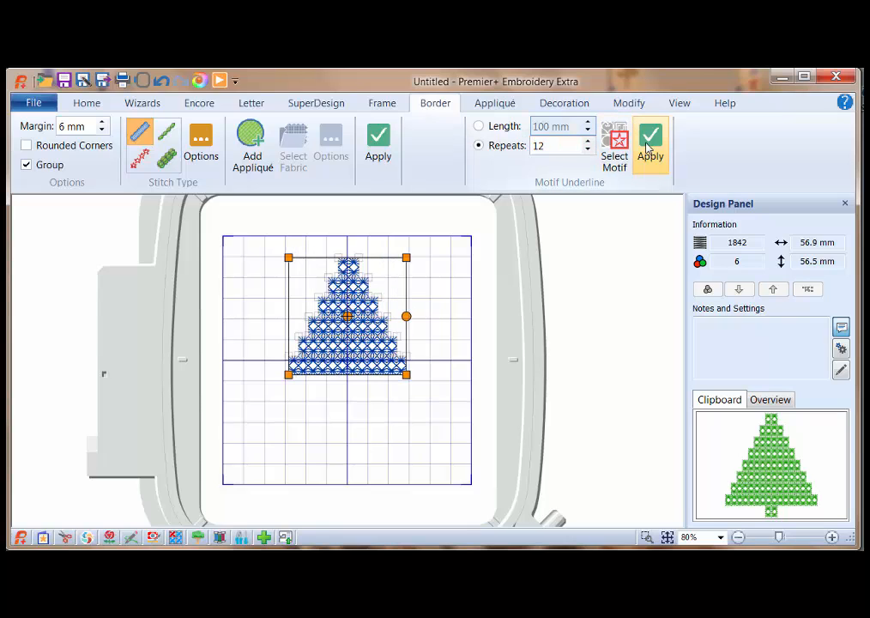
double_click(552, 146)
type("14")
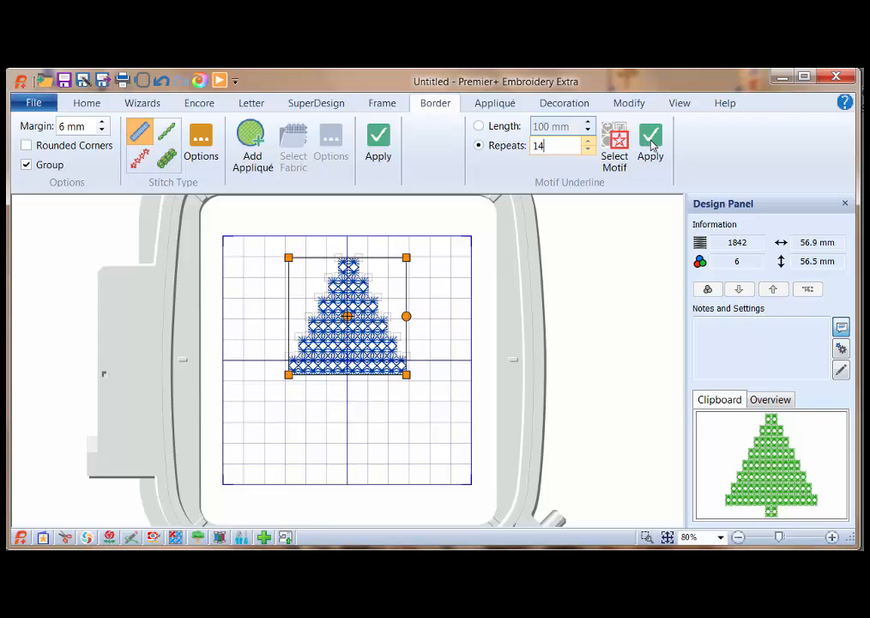
left_click(651, 147)
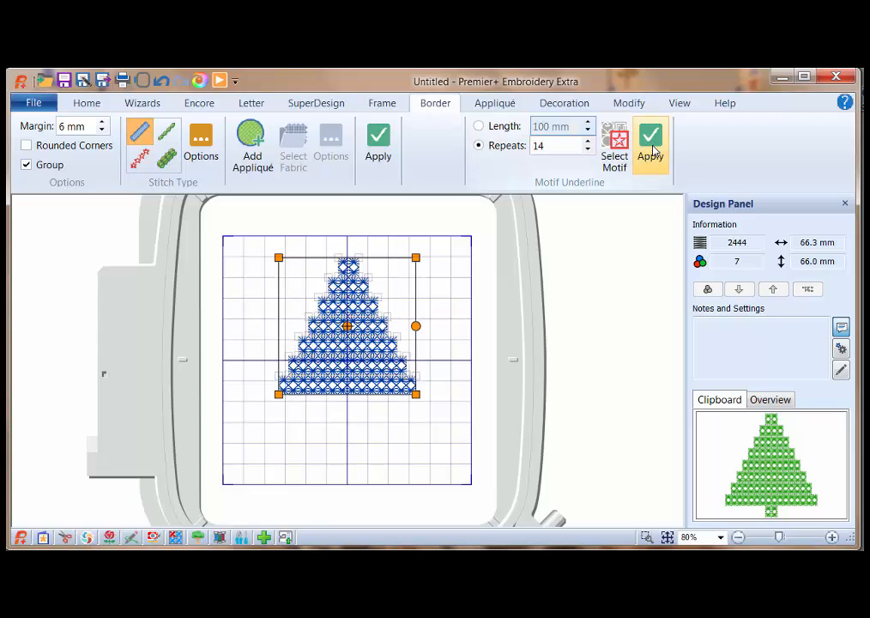
- Add the tree's widest motif underline row with 16 repeats
double_click(552, 146)
type("16")
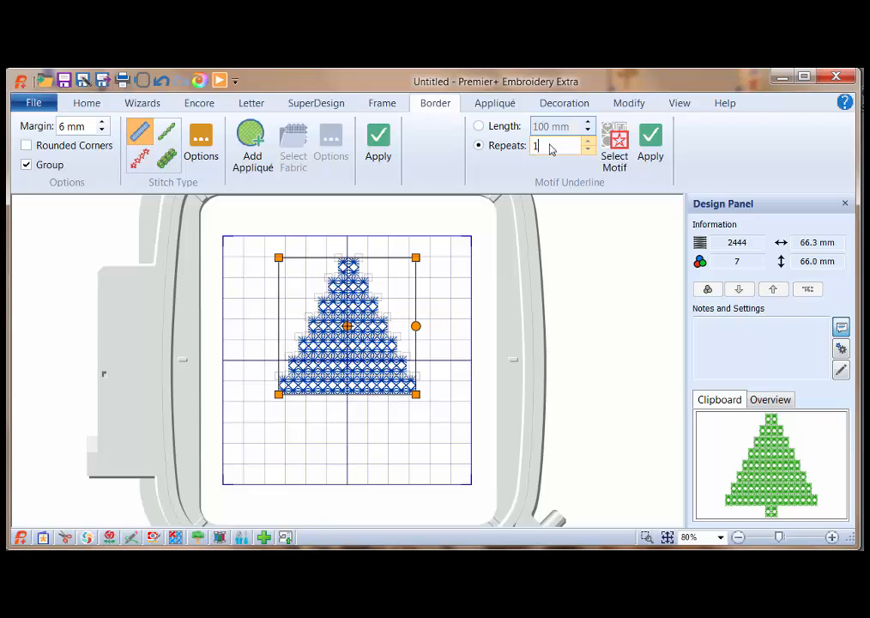
left_click(650, 146)
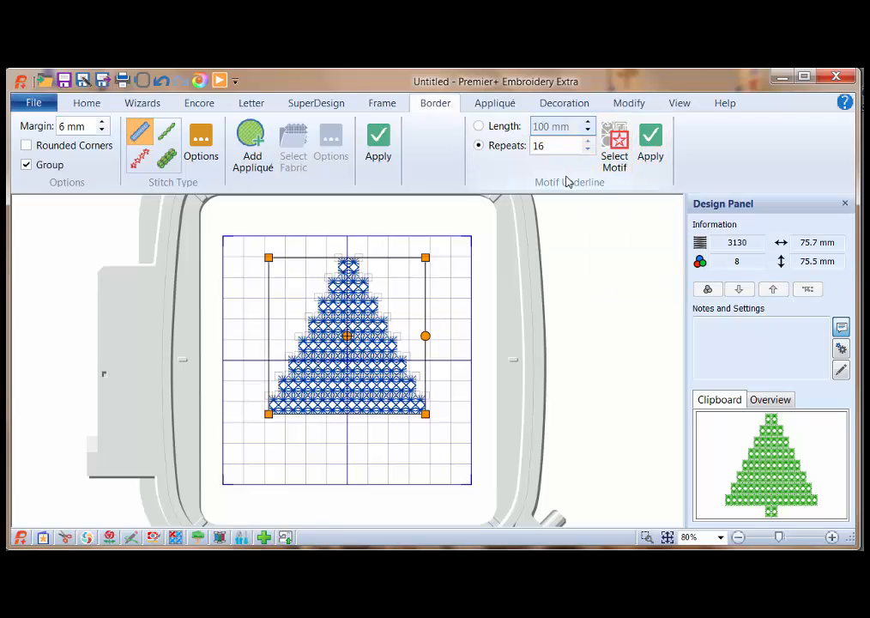
- Add a 2-repeat motif underline as the trunk below the widest row and deselect the tree
double_click(552, 146)
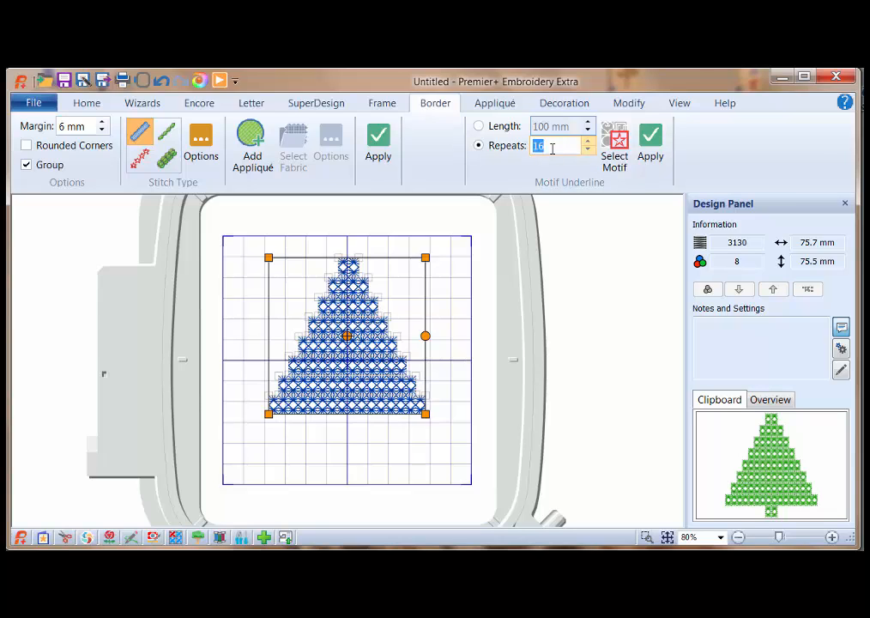
type("2")
left_click(650, 147)
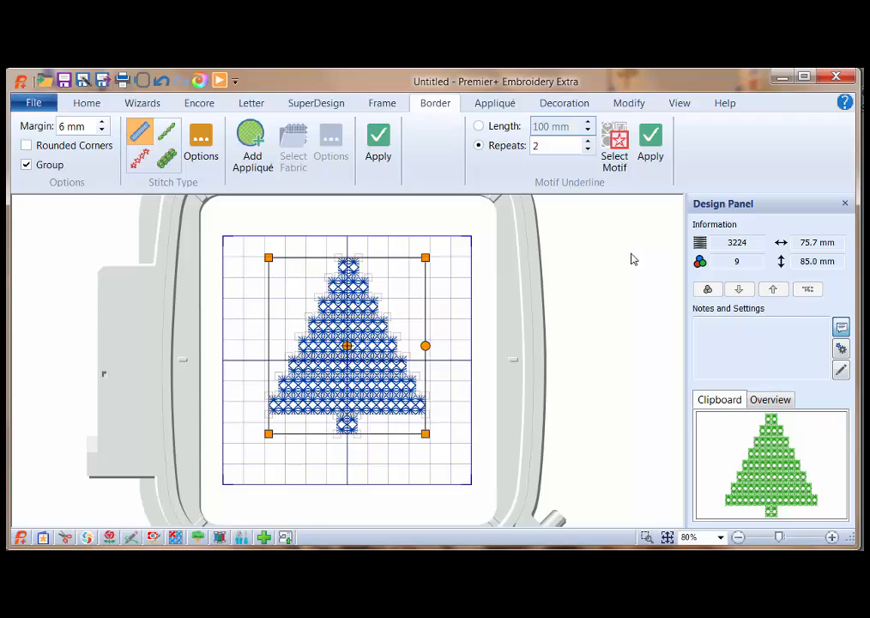
left_click(466, 305)
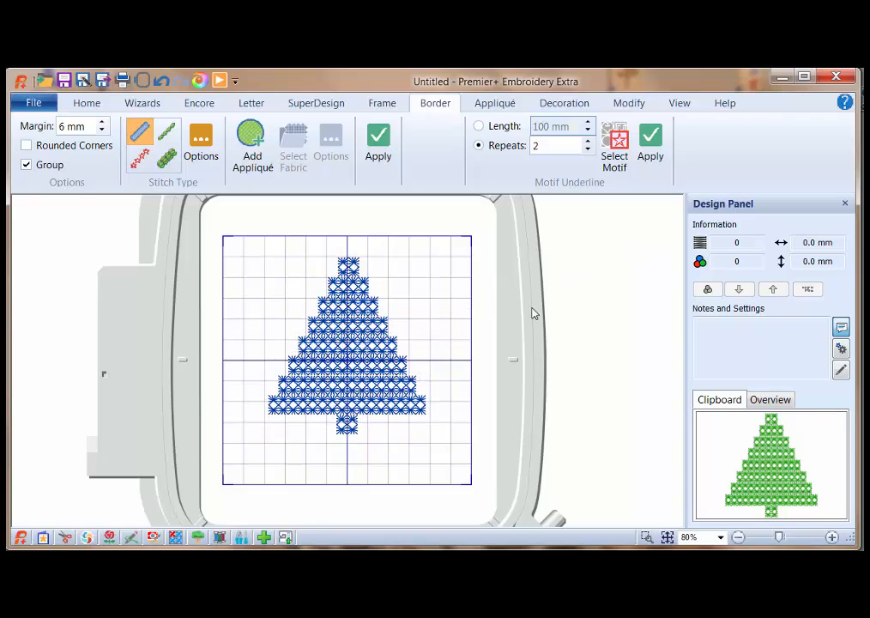
left_click(87, 104)
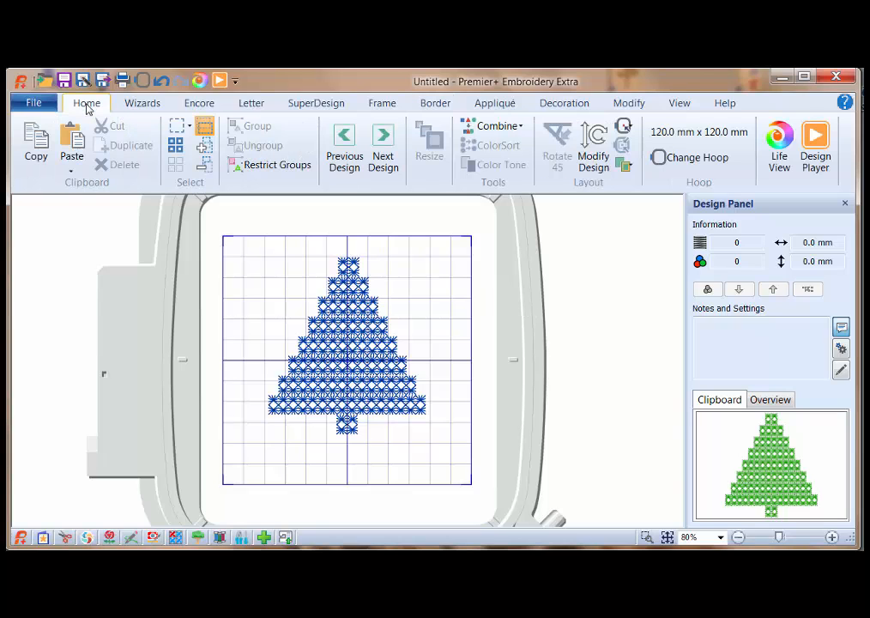
- Play the finished tree's stitch-out in Design Player to examine the sewing order, and close the player
left_click(816, 140)
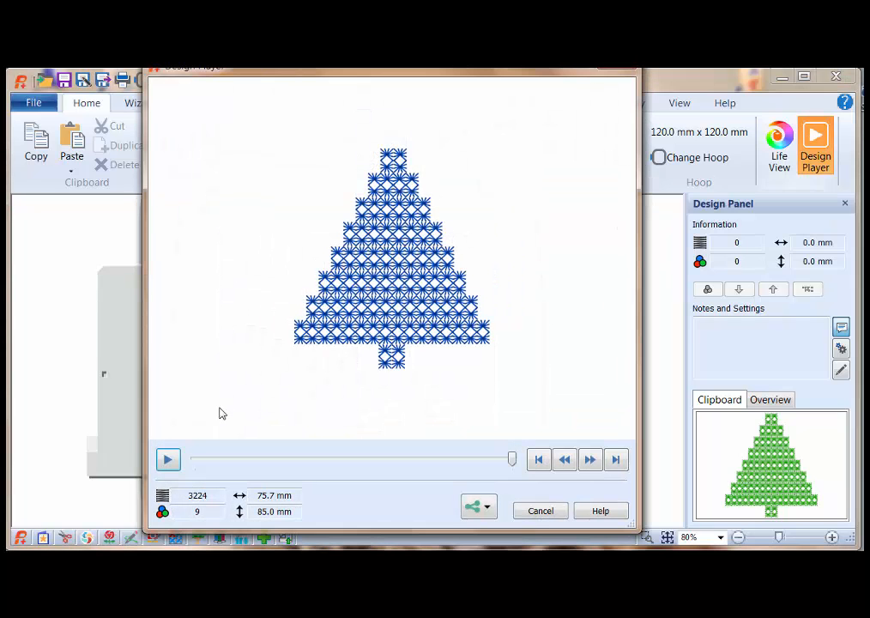
left_click(168, 461)
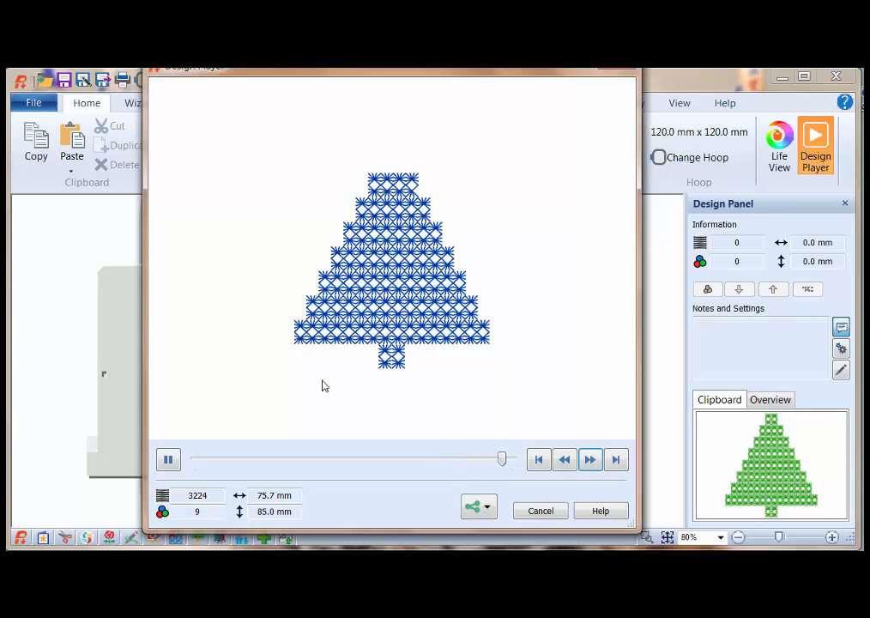
left_click(541, 512)
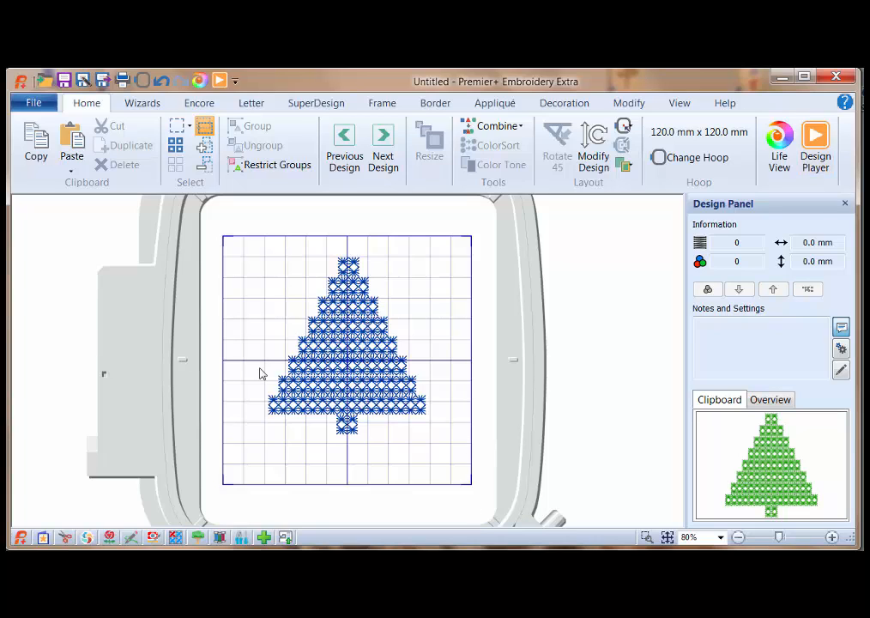
- Save the tree design as playtime_01_working.vp4 in the videos folder, replacing the existing file
left_click(83, 81)
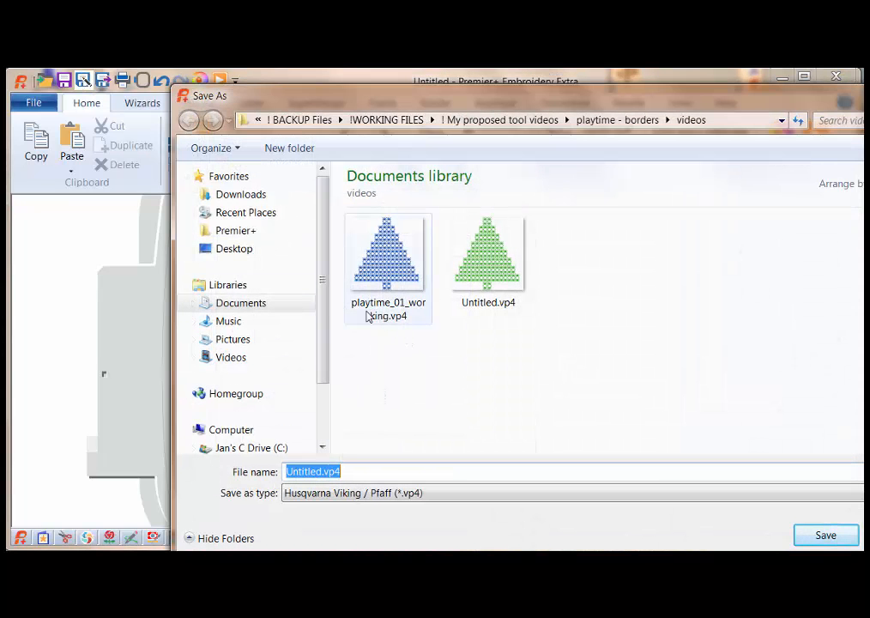
mouse_move(368, 316)
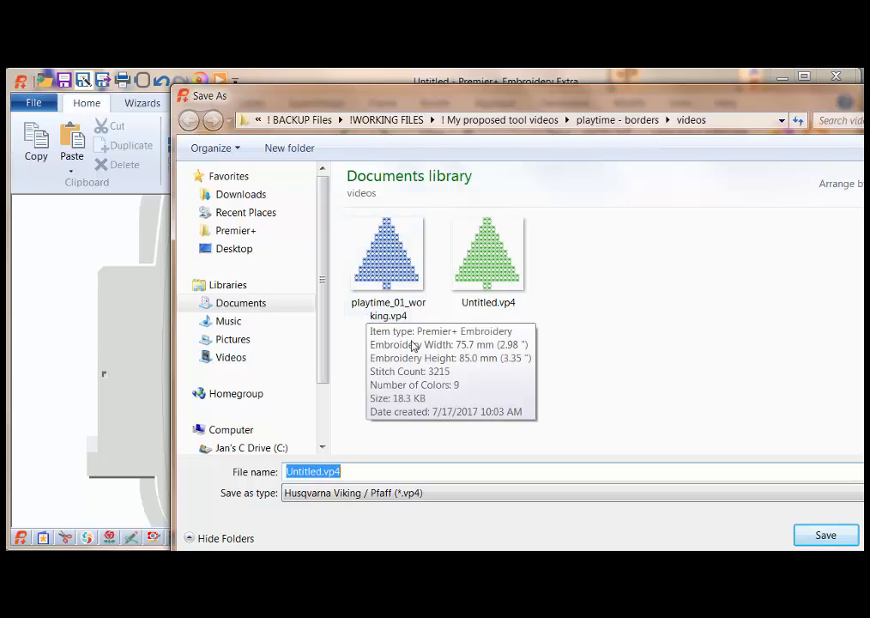
left_click(399, 276)
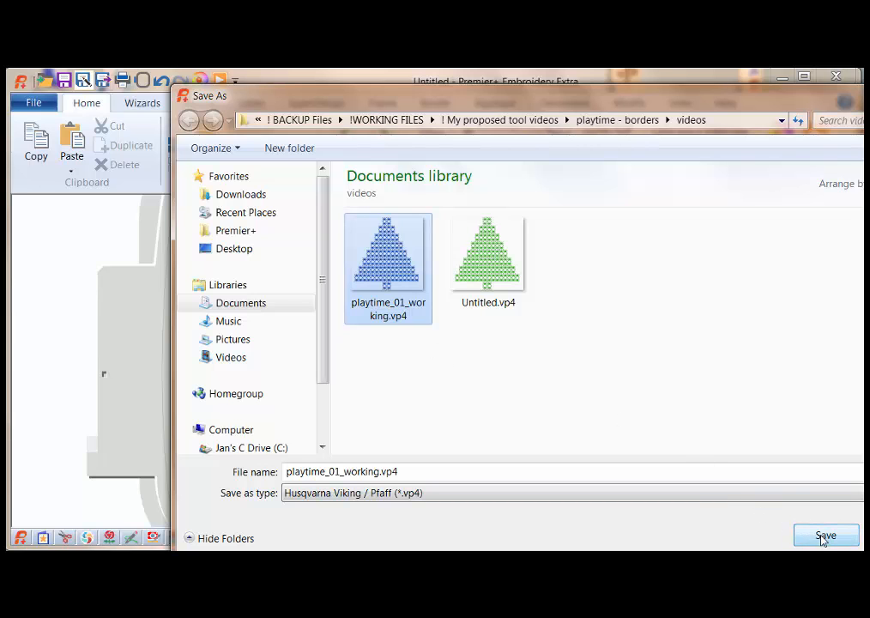
left_click_drag(695, 95, 545, 82)
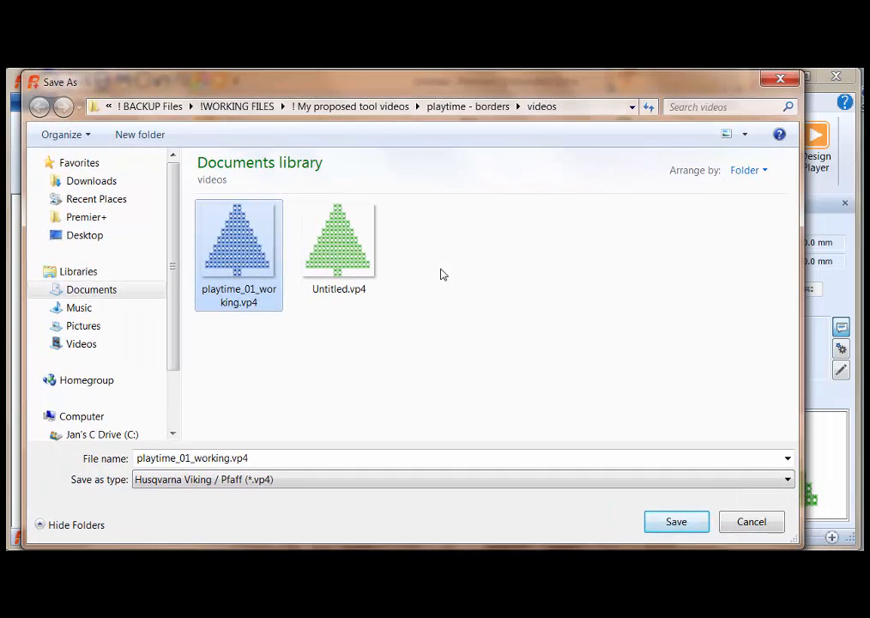
left_click(674, 523)
left_click(431, 405)
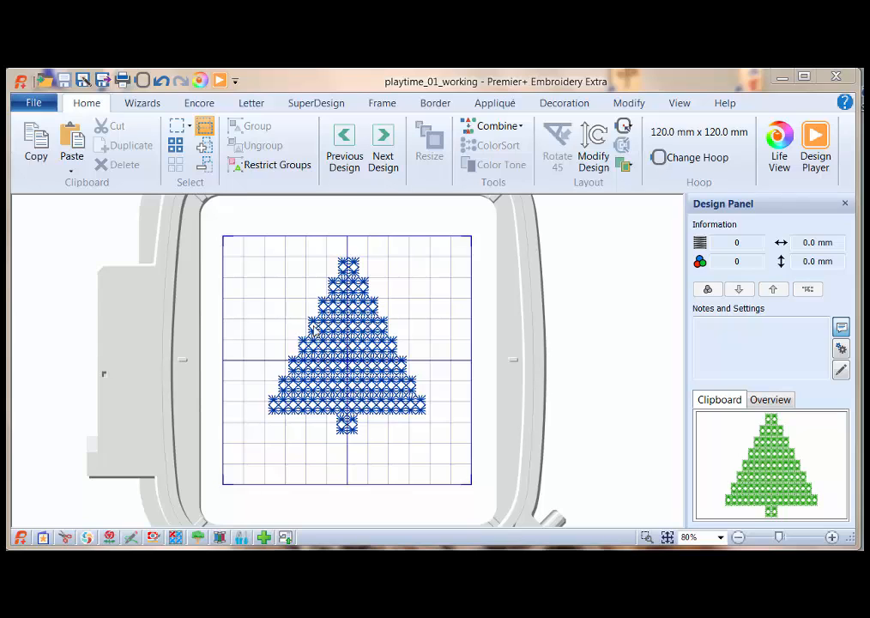
- Restrict selection to individual items within the tree's group and select its top 2-repeat row for close inspection
left_click(375, 339)
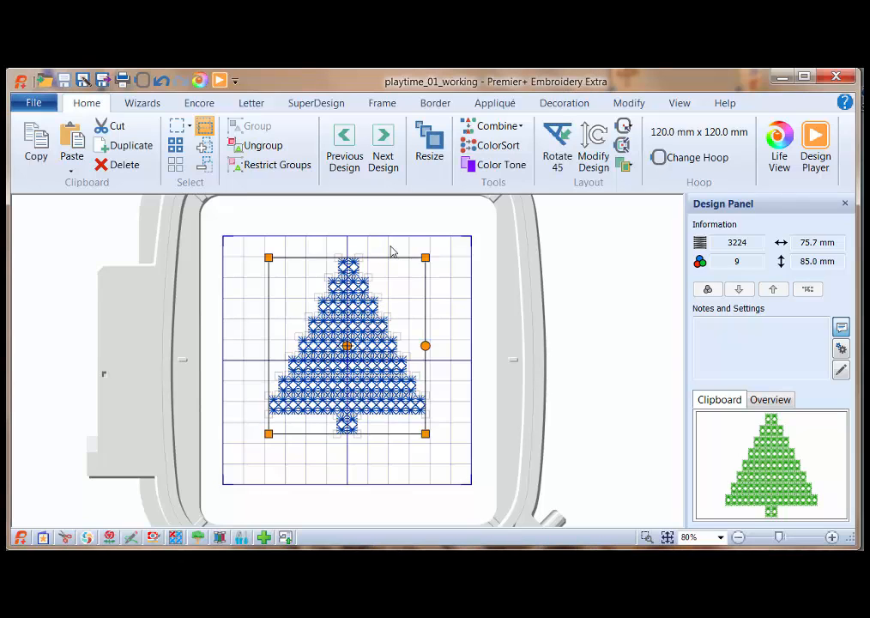
left_click(302, 172)
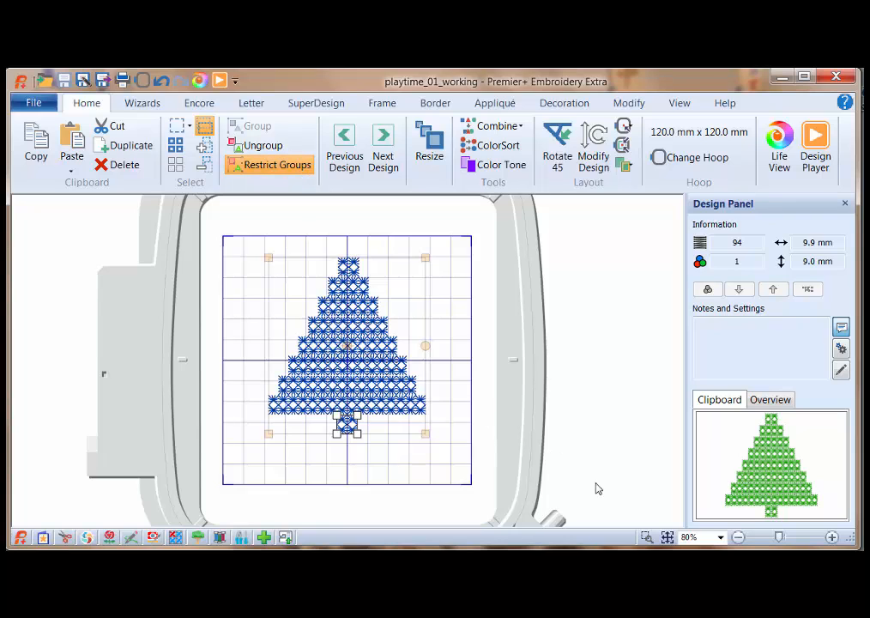
left_click(647, 537)
left_click_drag(286, 237, 373, 309)
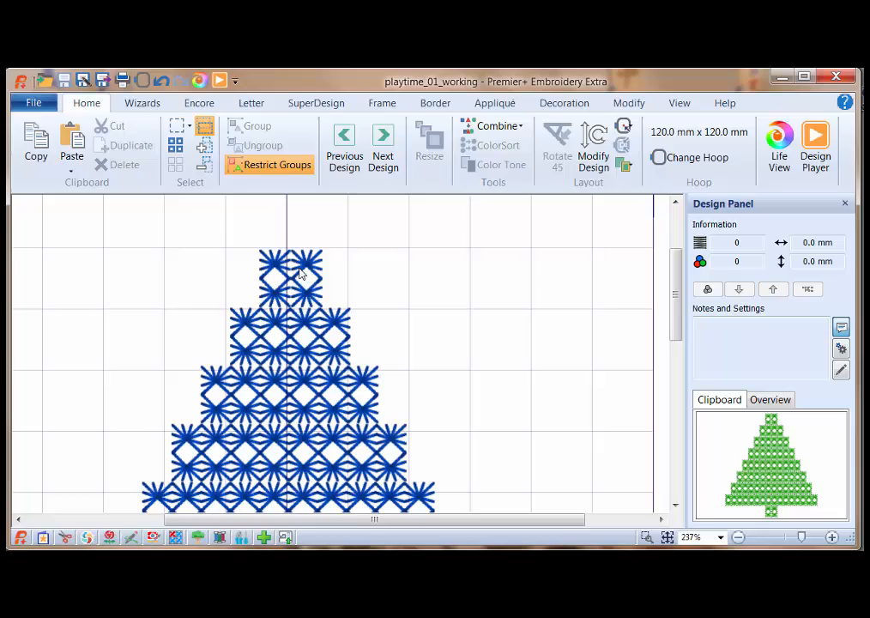
left_click(297, 264)
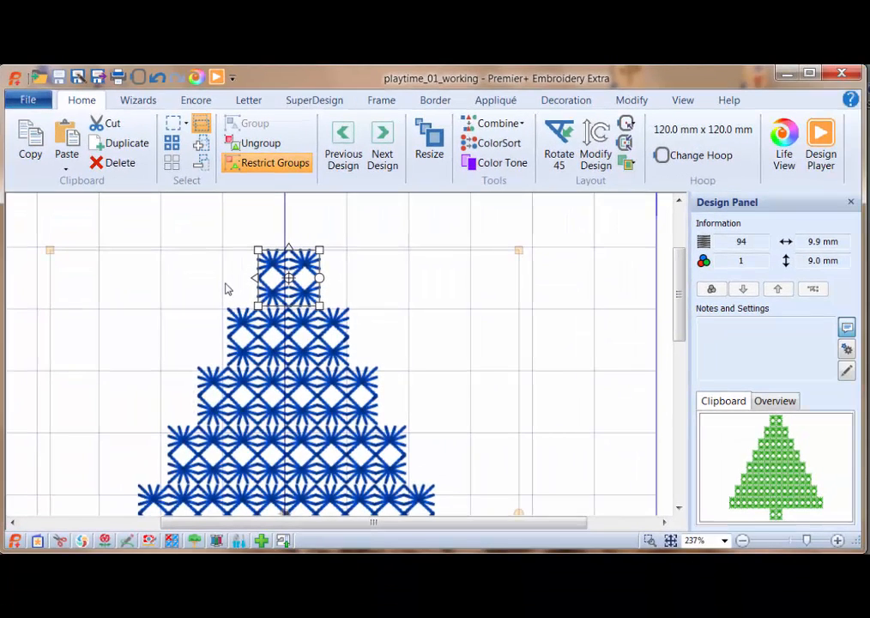
- Examine the 4-, 8-, 12- and 16-repeat rows by selecting each individually, and turn Restrict Groups back off
left_click(304, 339)
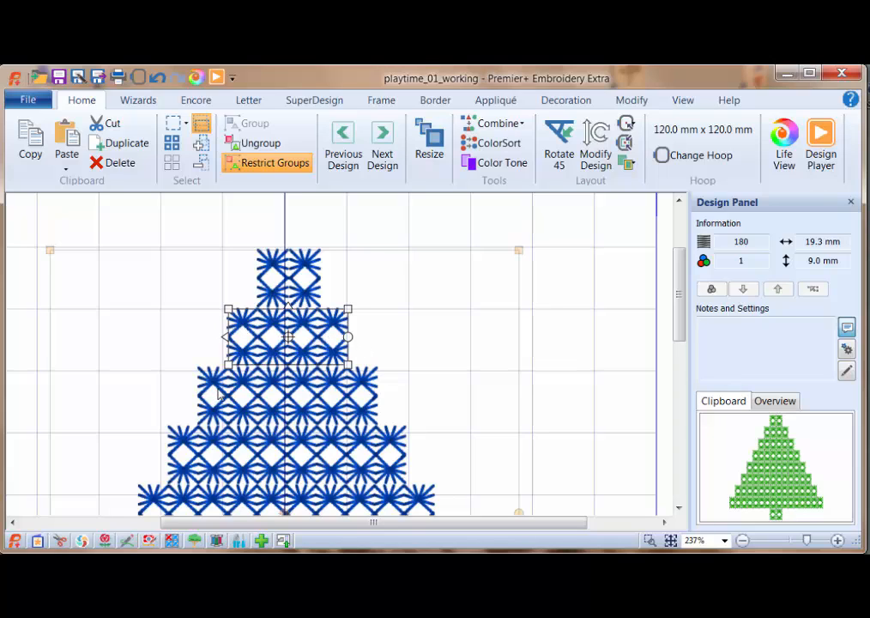
left_click(194, 451)
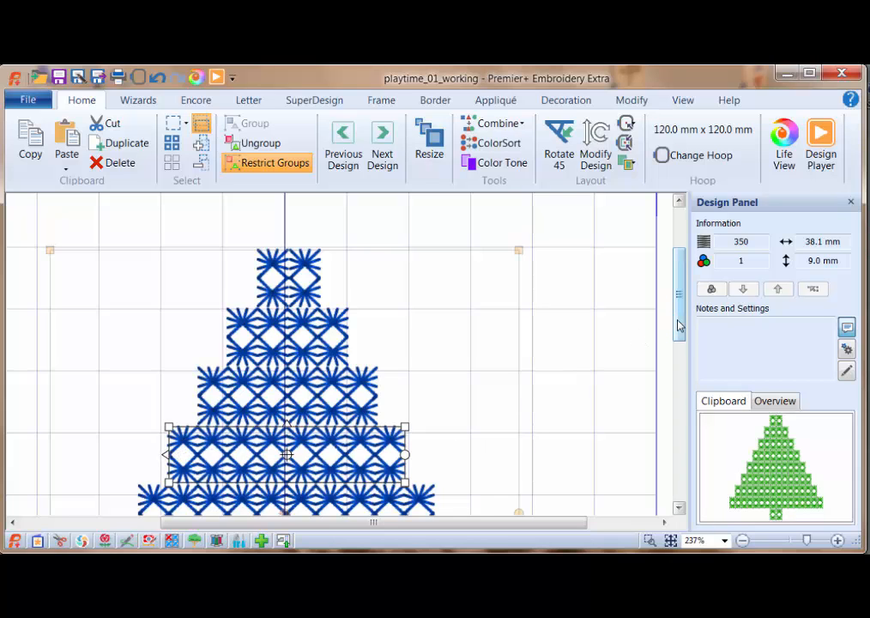
left_click_drag(678, 324, 657, 389)
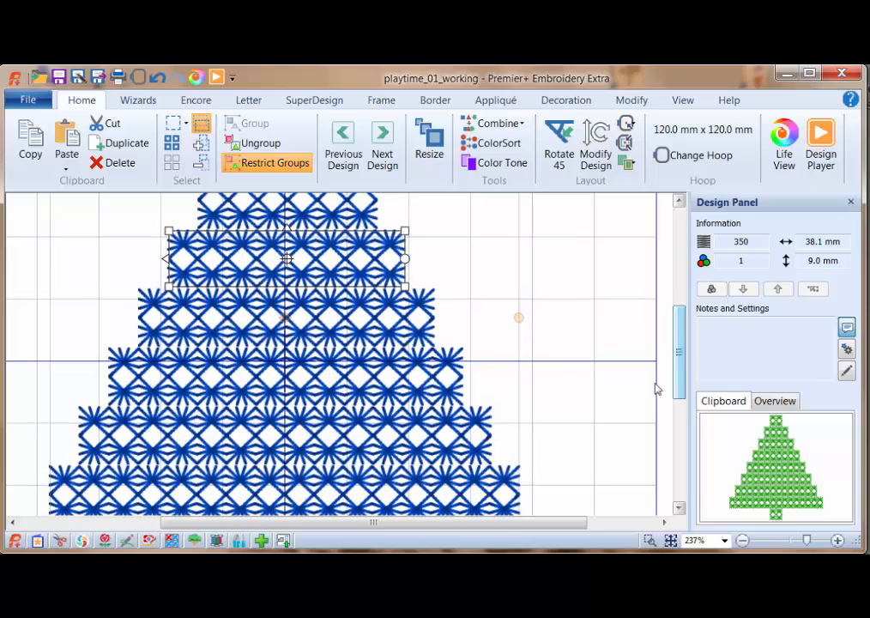
left_click(166, 375)
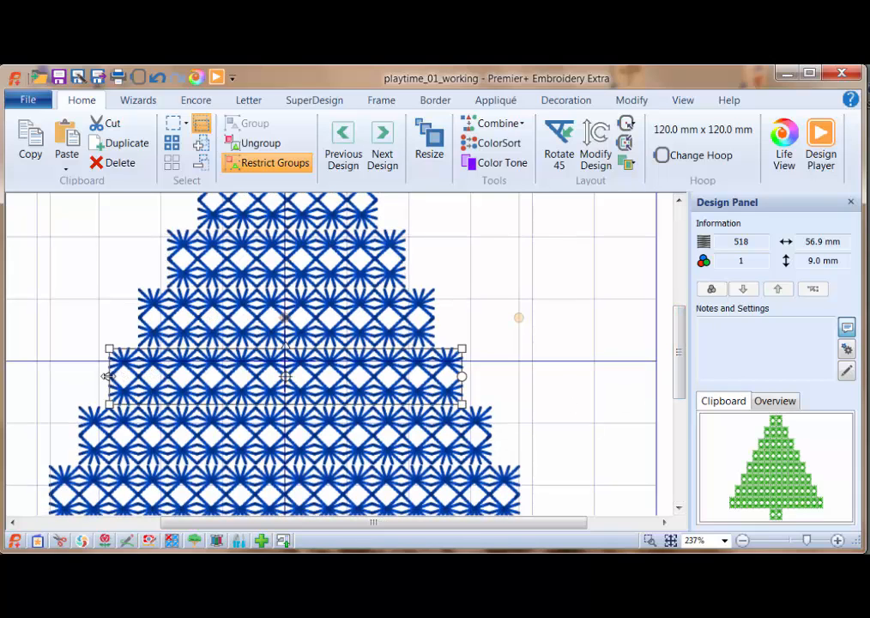
left_click_drag(680, 356, 680, 396)
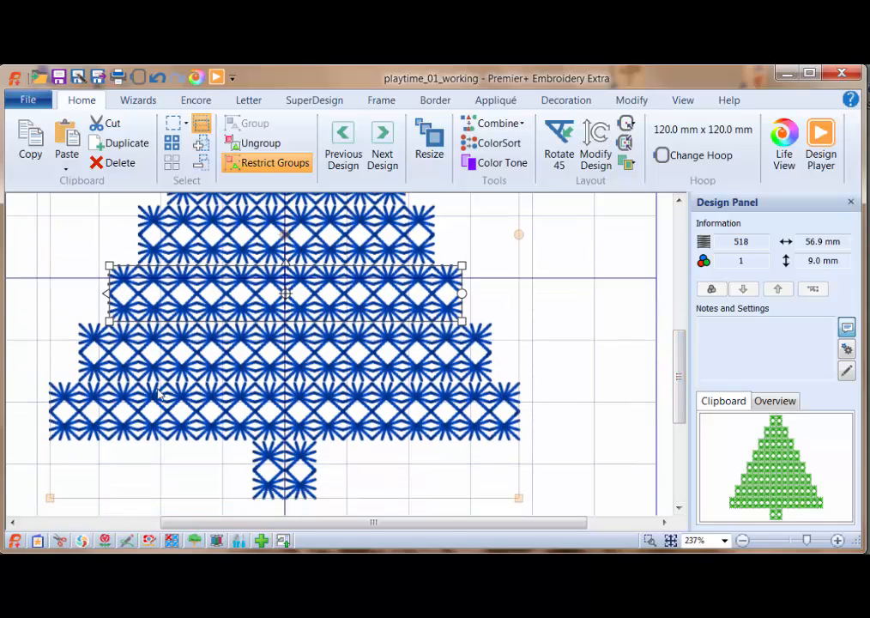
left_click(135, 403)
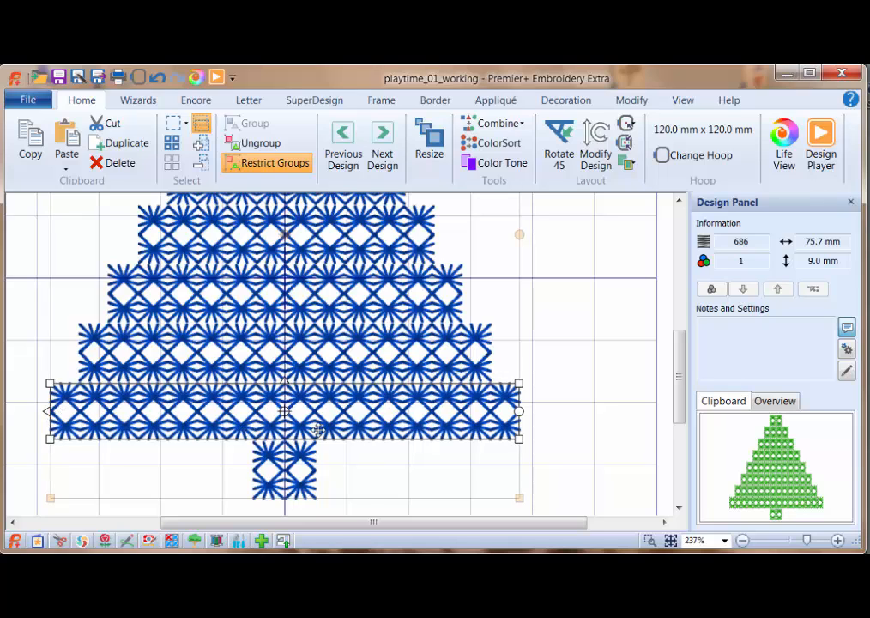
left_click(670, 540)
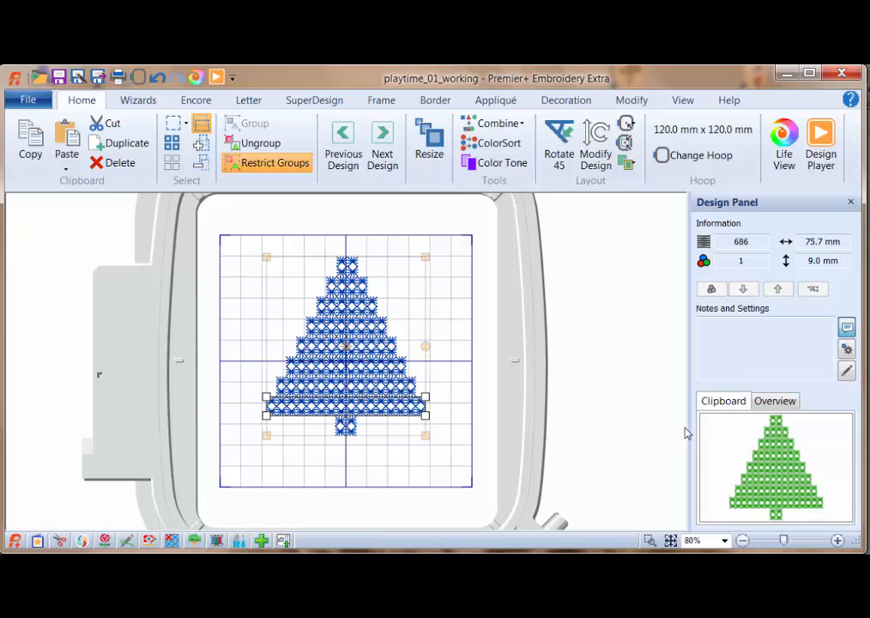
left_click(302, 165)
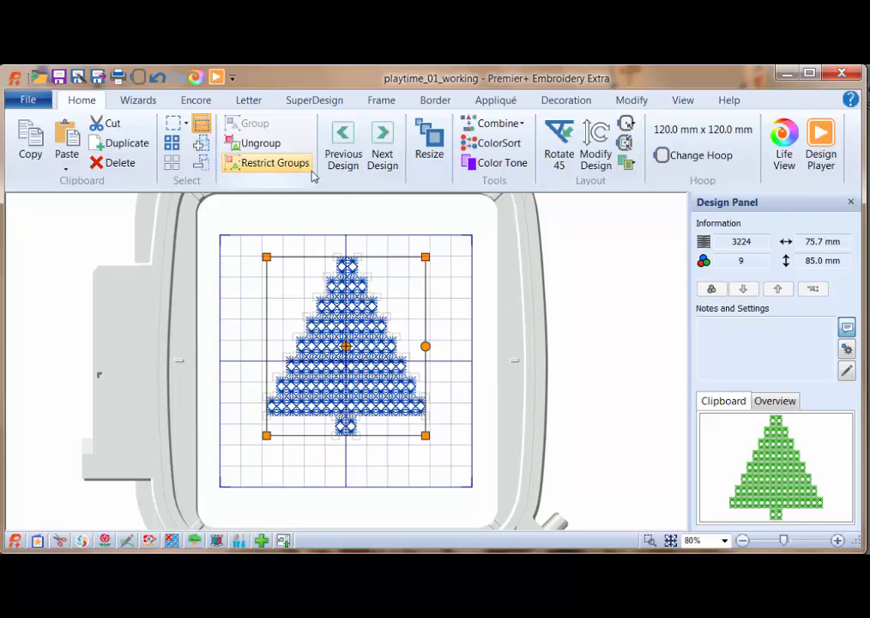
- Replay the grouped tree's stitch-out at a faster speed in Design Player to check how each row sews, and close it
left_click(821, 147)
left_click(164, 461)
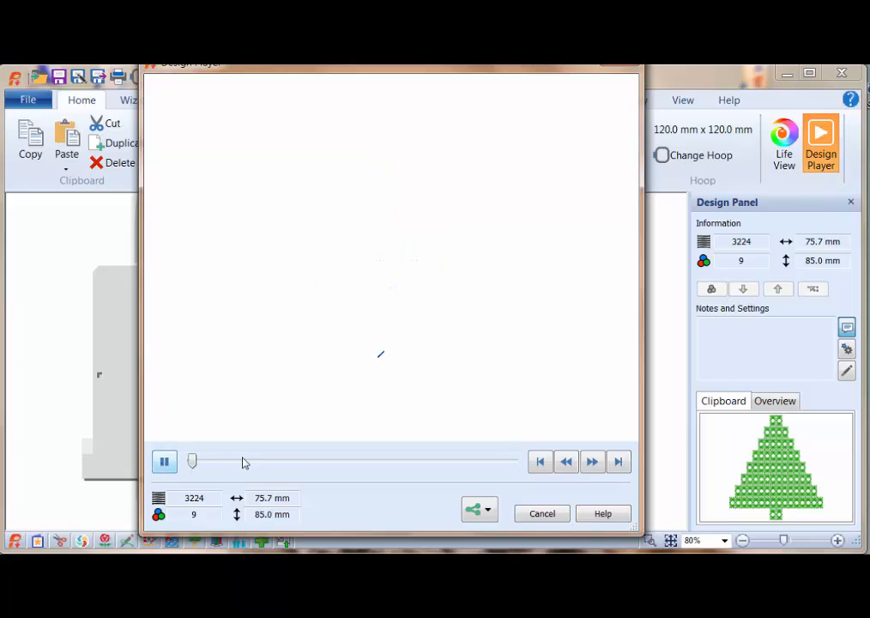
left_click(591, 466)
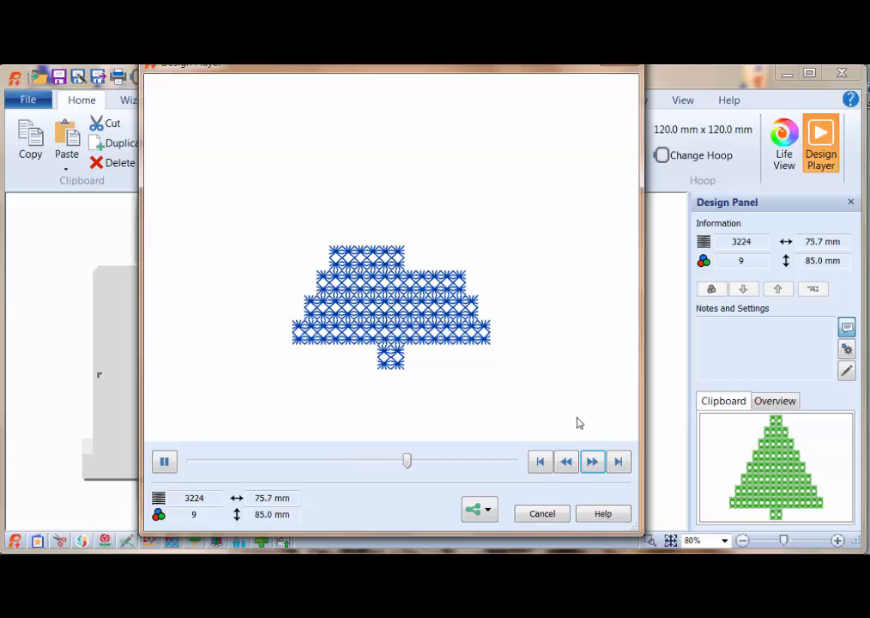
left_click(595, 462)
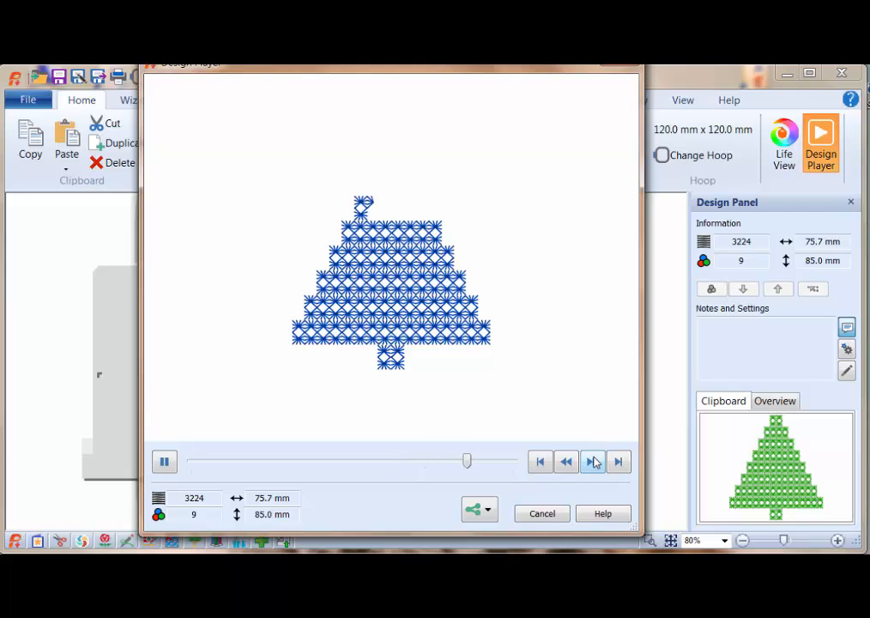
left_click(542, 513)
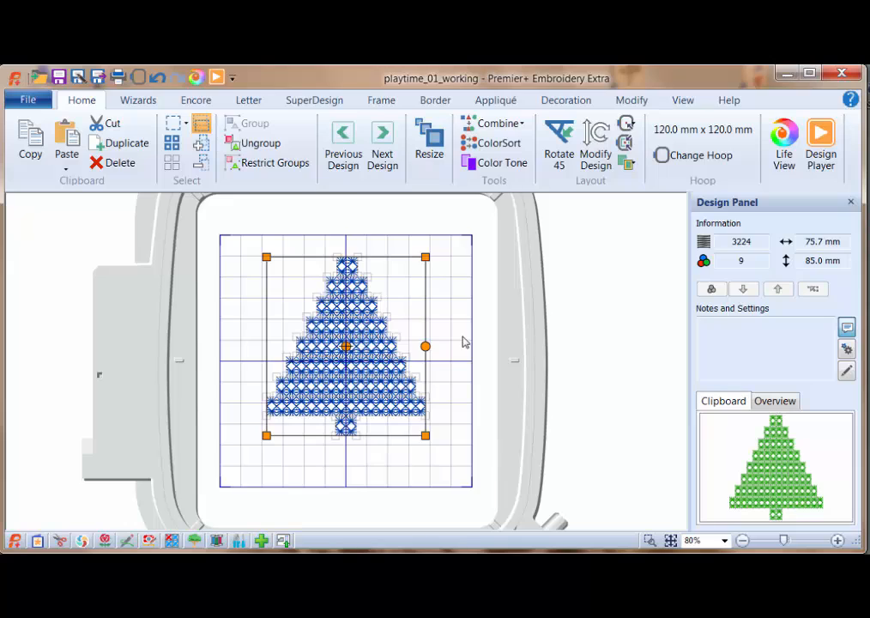
- Undo the last change and try to open the grouped tree with Modify Design, dismissing the message
key("ctrl+z")
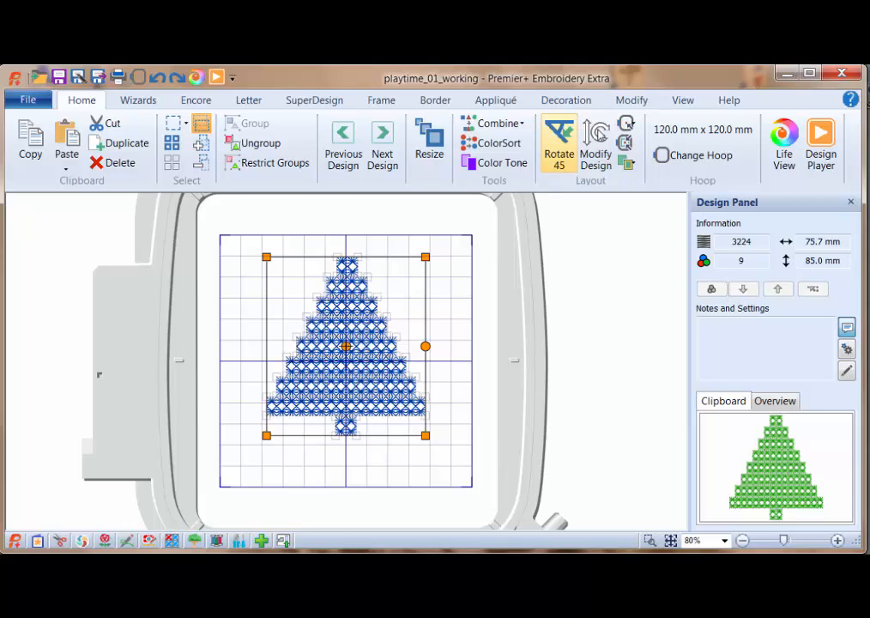
left_click(632, 100)
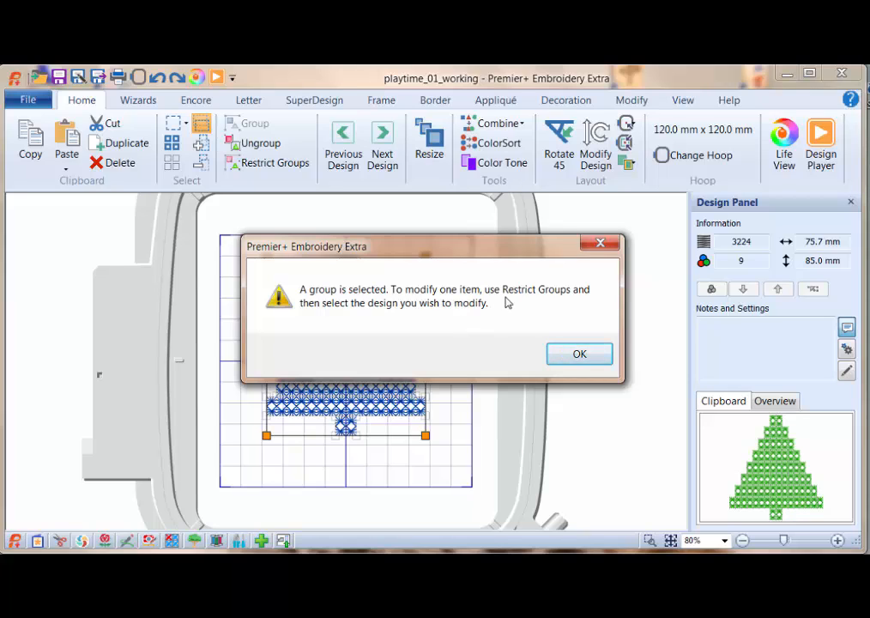
left_click(578, 355)
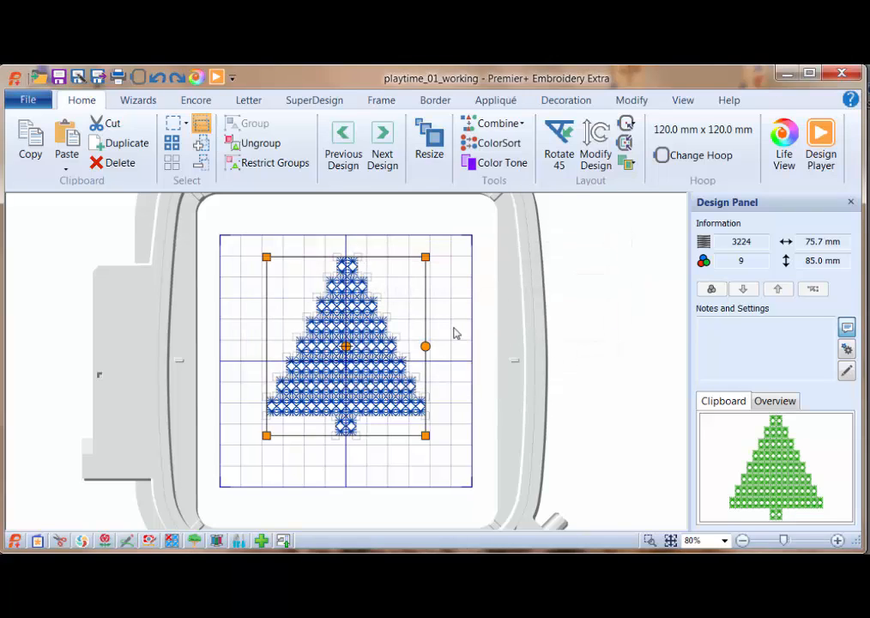
- Combine all the tree's rows into a single design and open it for stitch editing with Modify Design
left_click(521, 125)
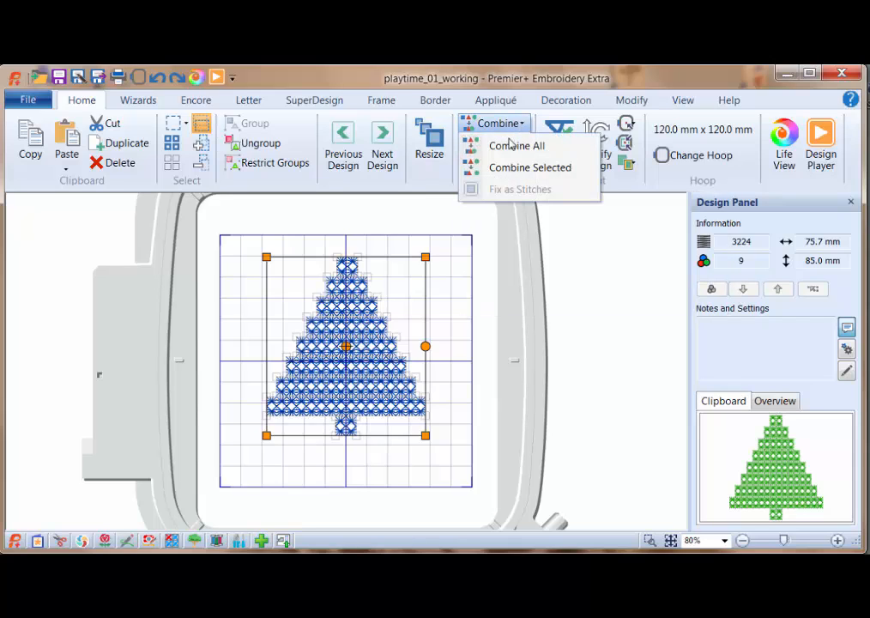
left_click(510, 148)
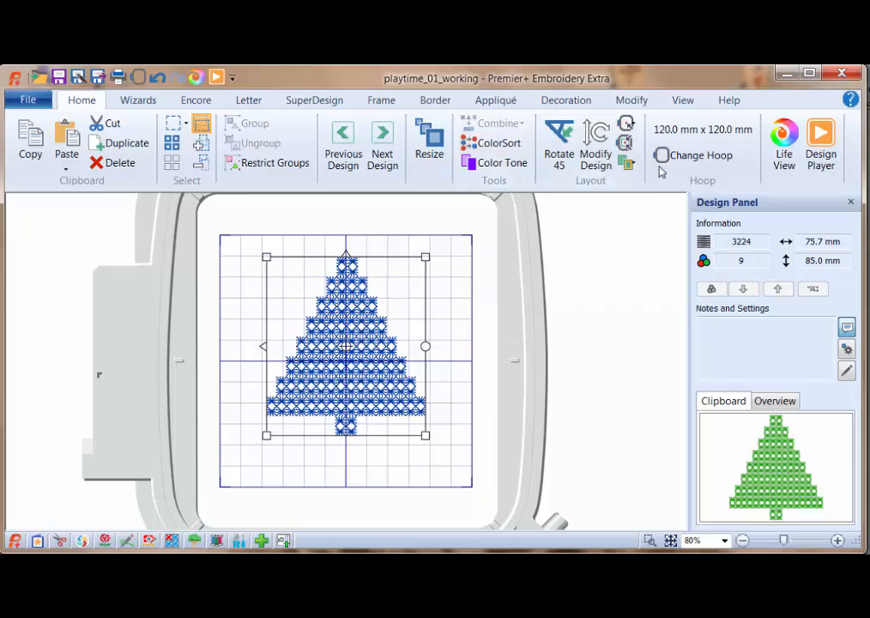
left_click(632, 100)
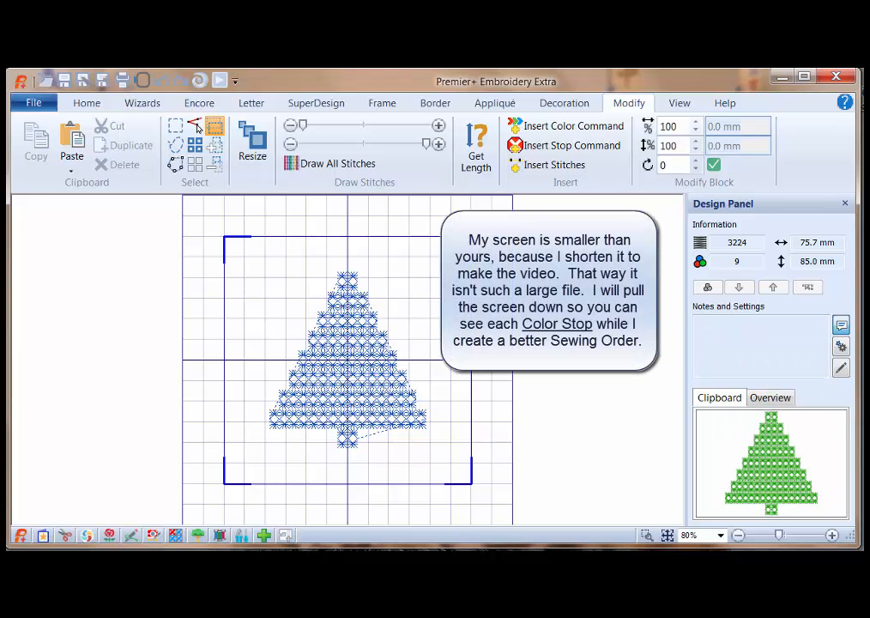
- Enlarge the program window downward until the Color Select list fits all nine color blocks
left_click_drag(417, 546, 417, 617)
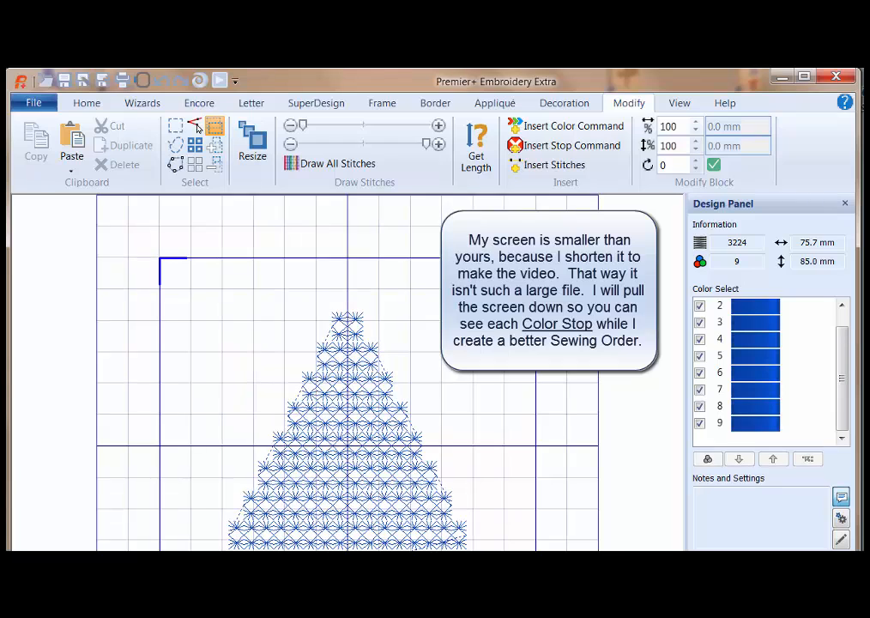
left_click_drag(843, 389, 842, 365)
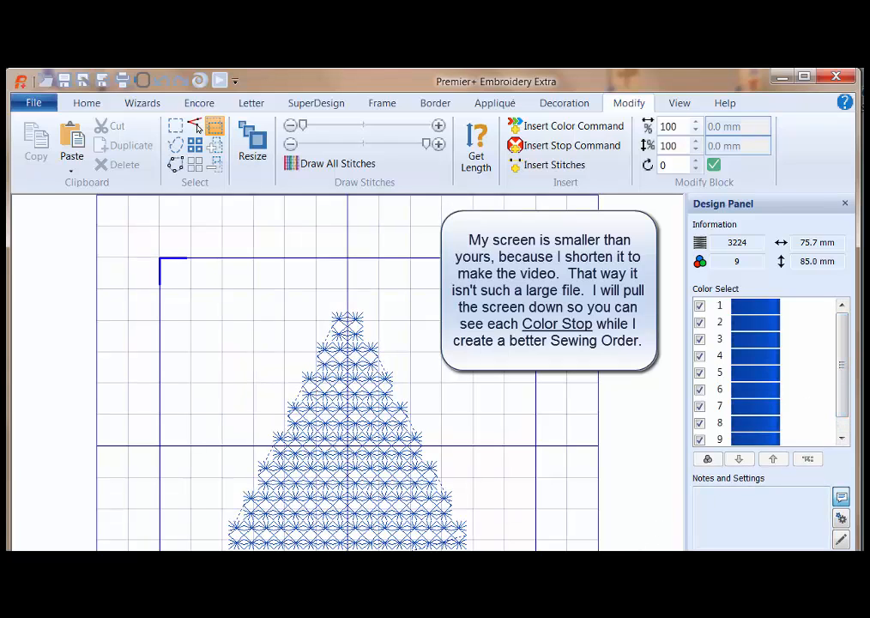
left_click_drag(417, 609, 417, 617)
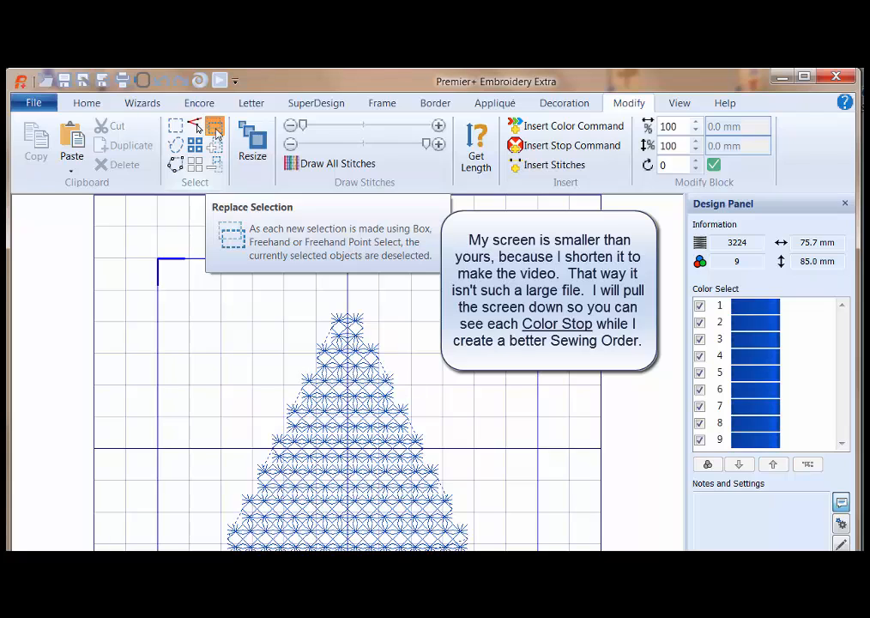
- Select the entire combined tree and move it upward by about one and a half grid squares
left_click(362, 378)
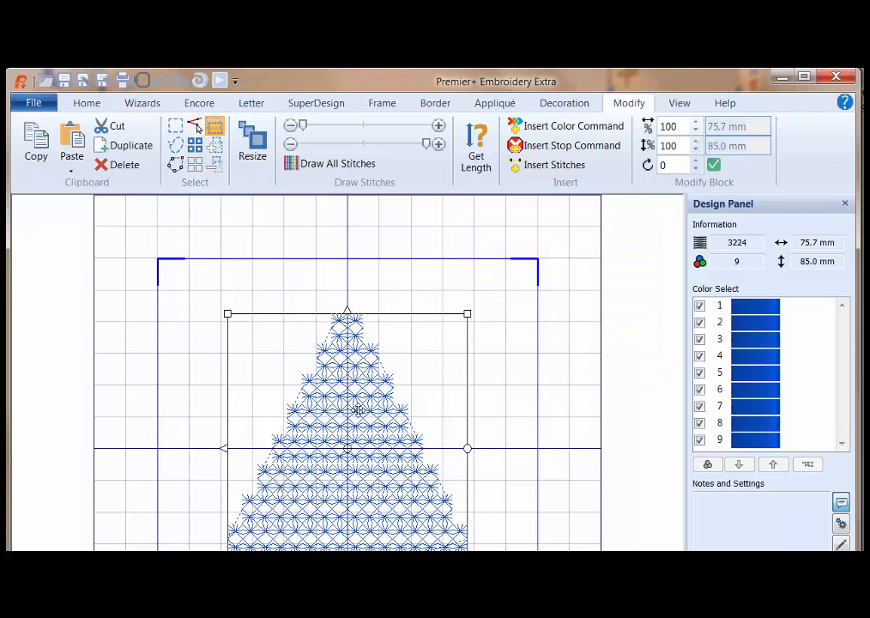
left_click_drag(362, 379, 362, 373)
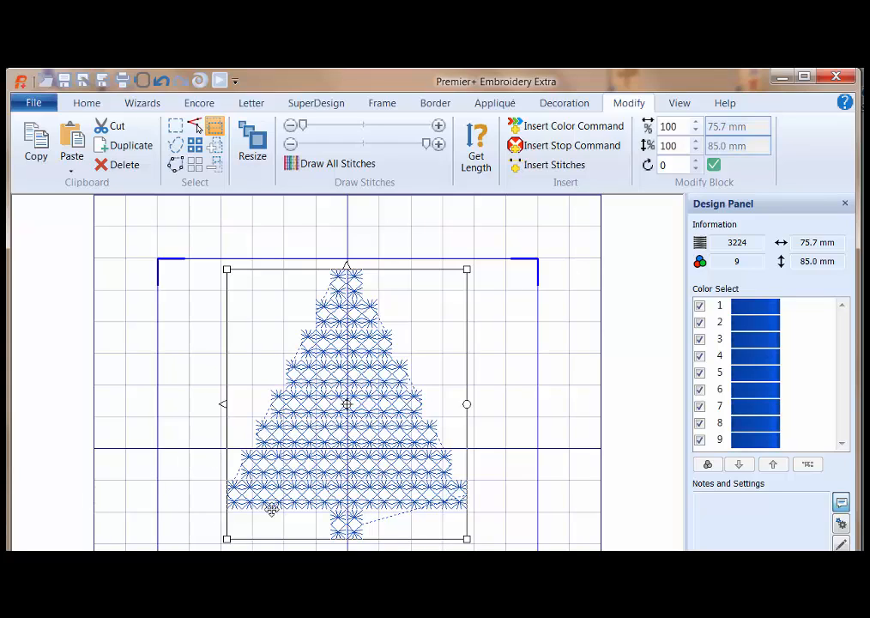
- Deselect the tree and move the treetop row's color block from last to first place in the Color Select order
left_click(515, 456)
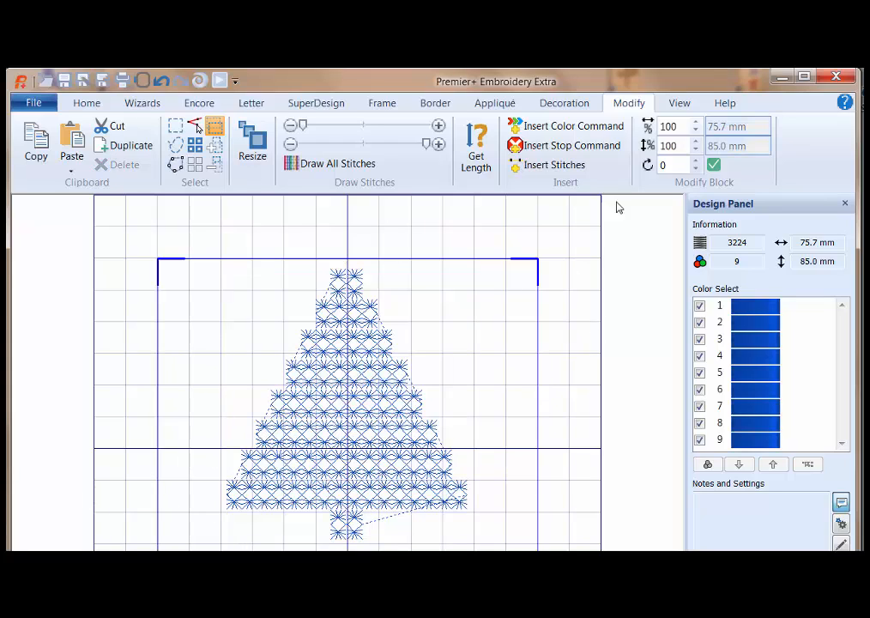
mouse_move(755, 310)
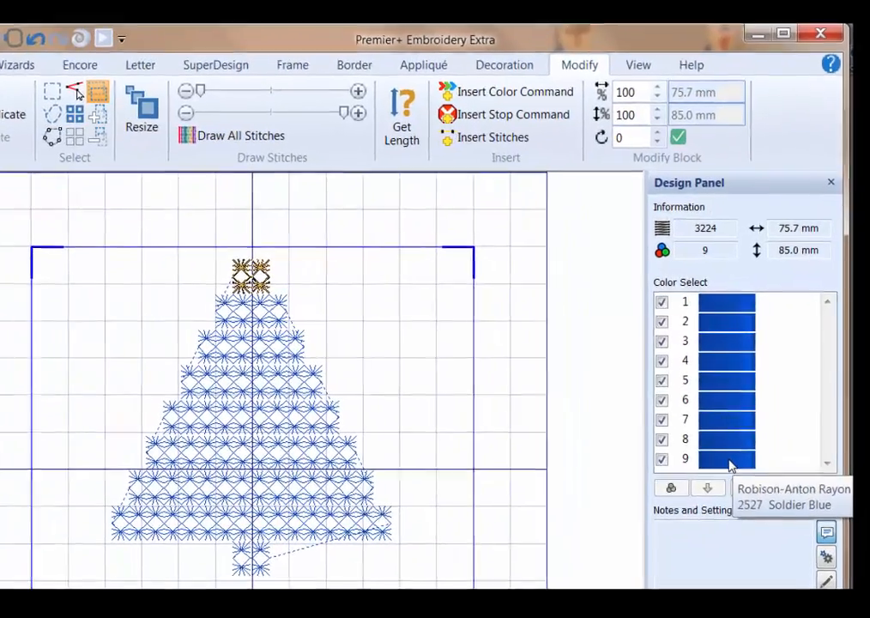
left_click(759, 447)
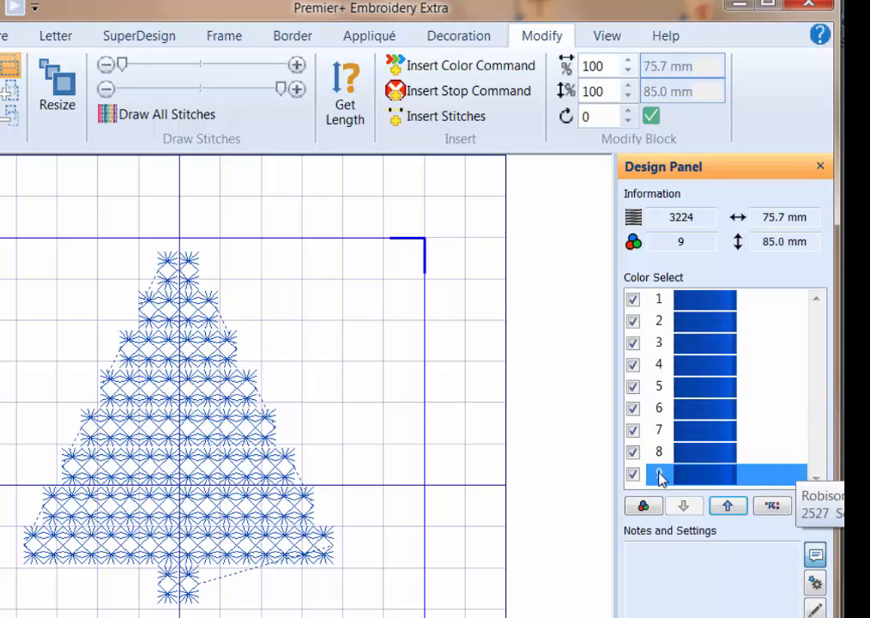
left_click(728, 509)
left_click(728, 508)
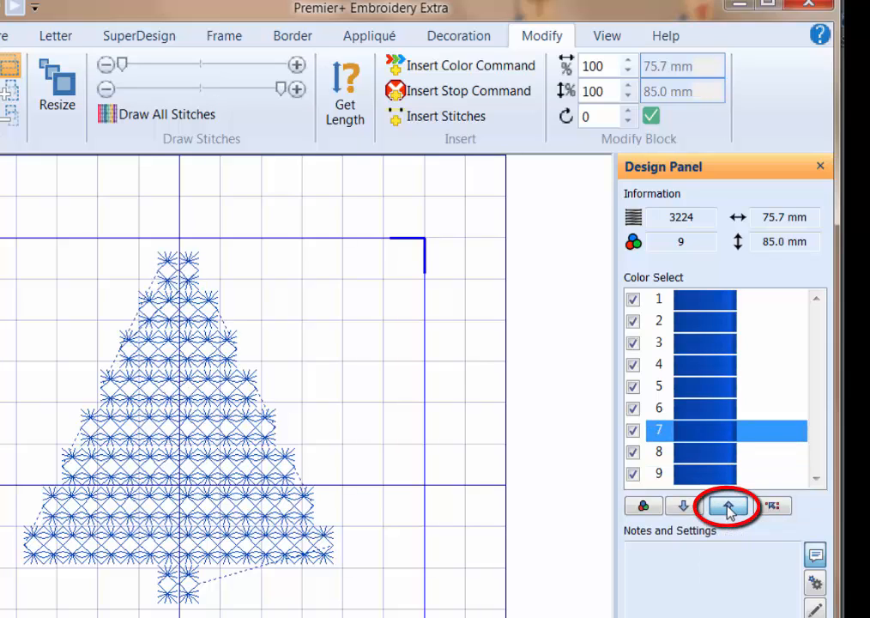
left_click(729, 508)
left_click(729, 508)
left_click(729, 508)
left_click(728, 508)
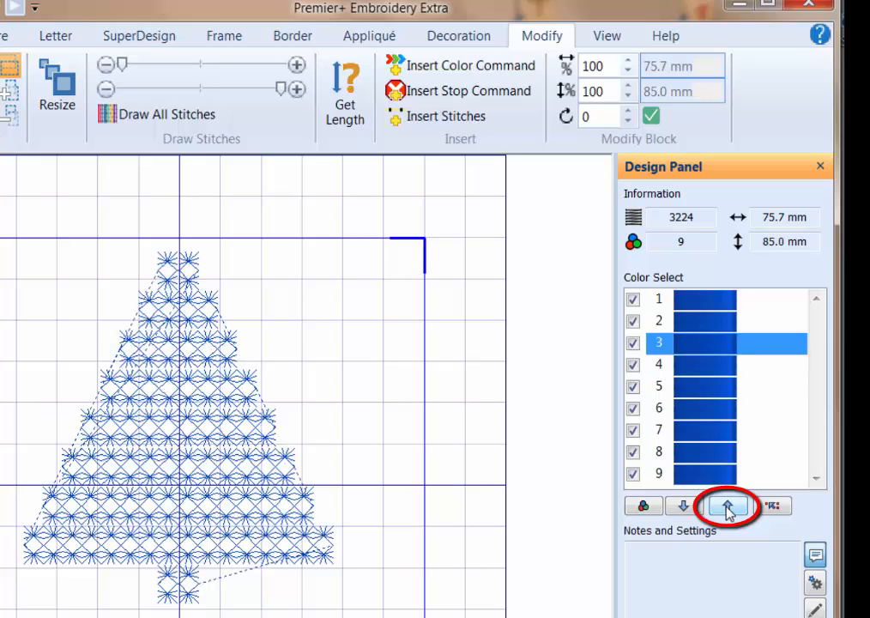
left_click(729, 508)
left_click(728, 508)
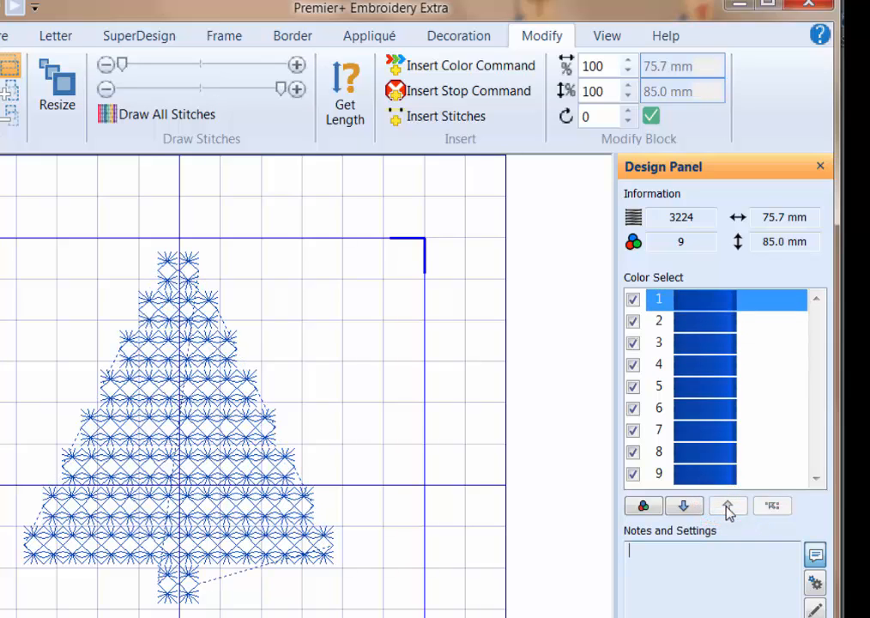
left_click(695, 308)
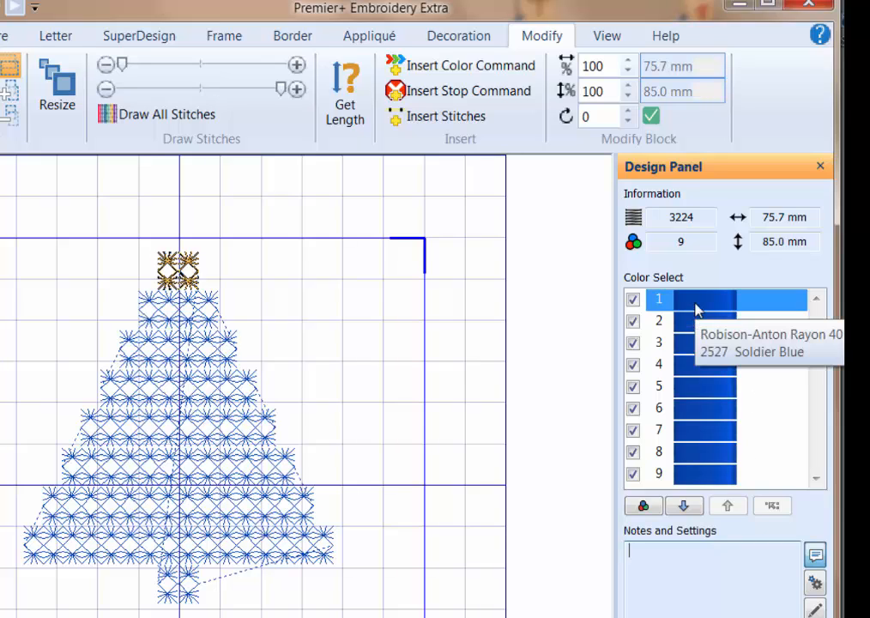
- Move the last color block, the tree's second row from the top, up to position 2 in the stitch order
left_click(701, 473)
left_click(728, 507)
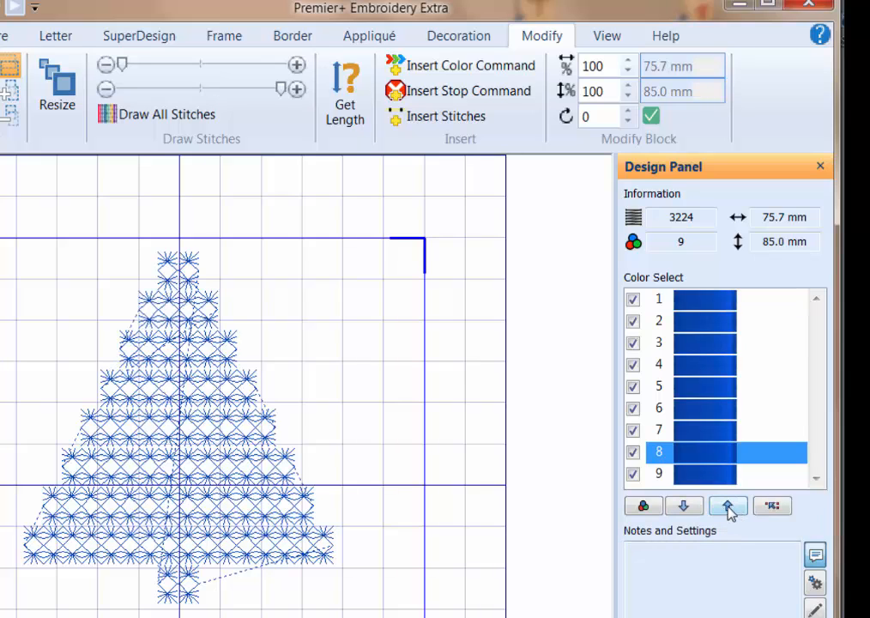
left_click(729, 508)
left_click(729, 507)
left_click(728, 507)
left_click(729, 507)
left_click(729, 507)
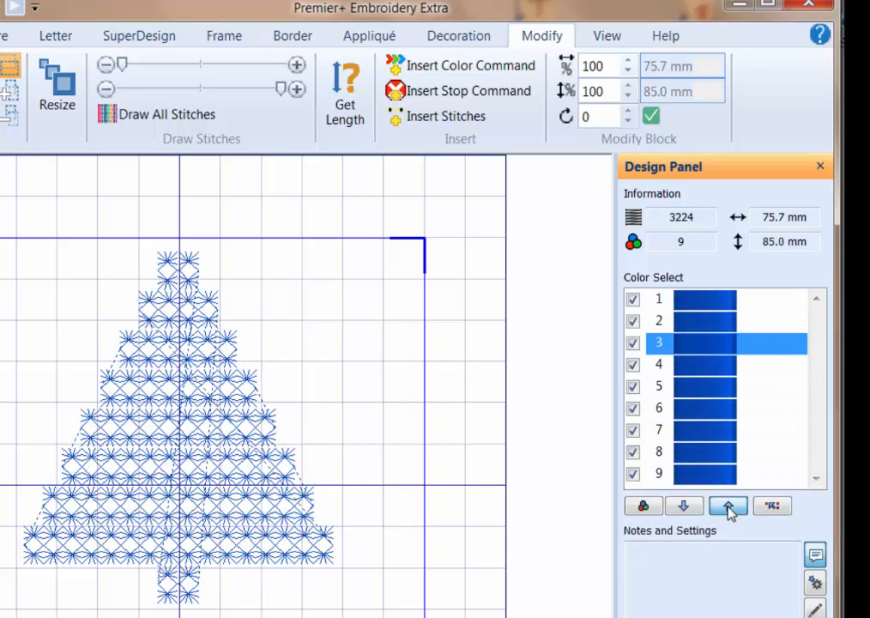
left_click(729, 507)
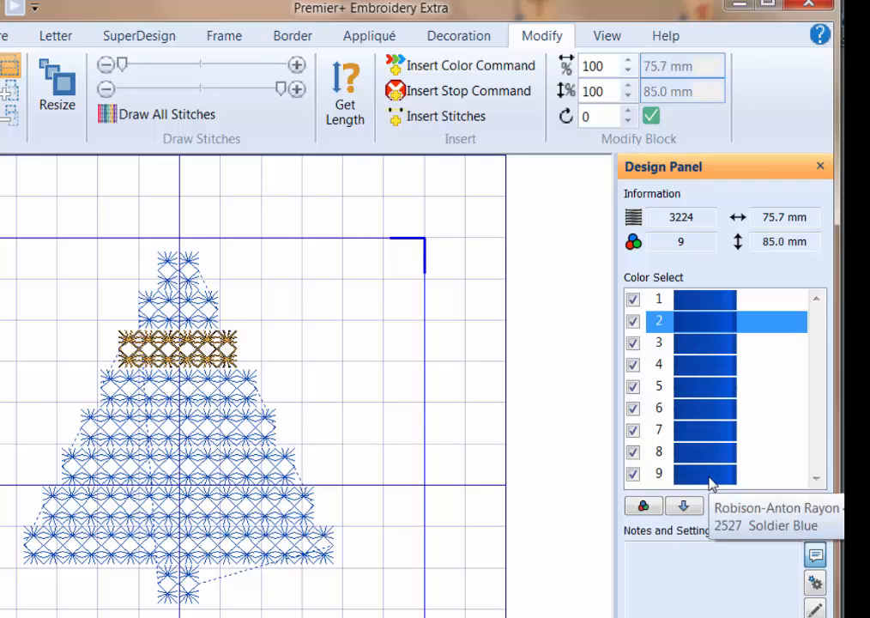
- Move the last color block, the third row from the treetop, up to position 3 in the color order
left_click(711, 479)
left_click(729, 507)
left_click(729, 508)
left_click(728, 508)
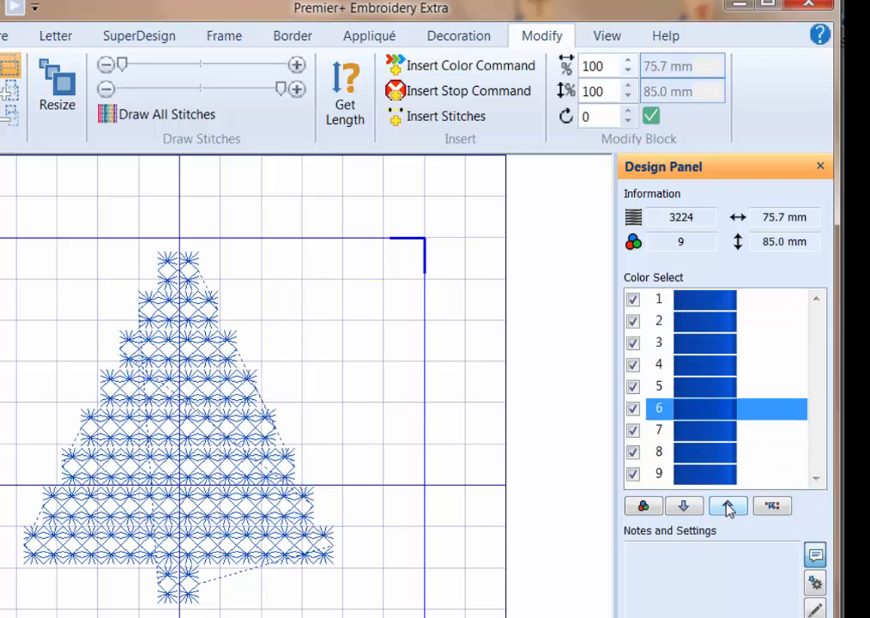
left_click(729, 507)
left_click(728, 508)
left_click(729, 507)
- Move the last color block, the fourth row from the treetop, up to position 4 in the color order
left_click(710, 478)
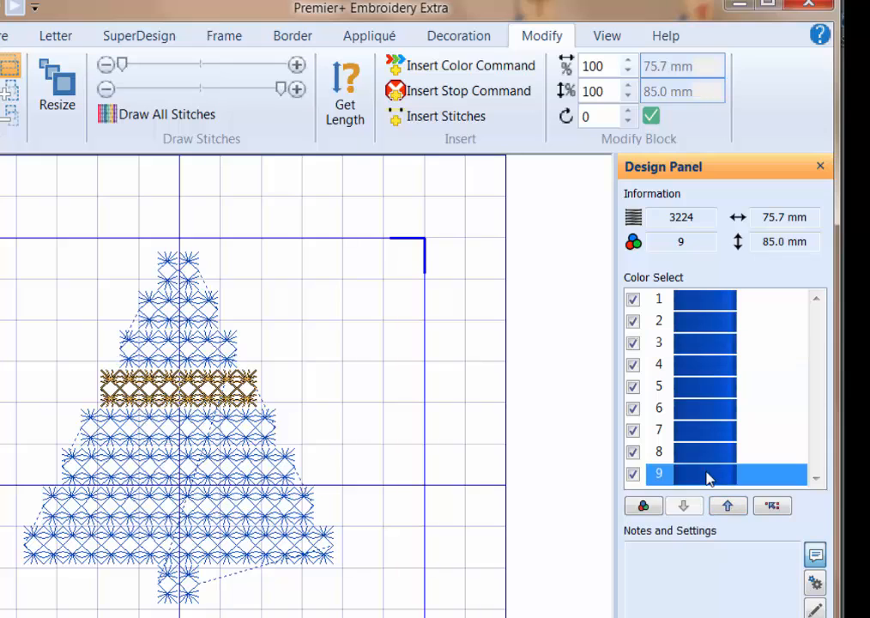
left_click(727, 505)
left_click(727, 506)
left_click(727, 505)
left_click(727, 505)
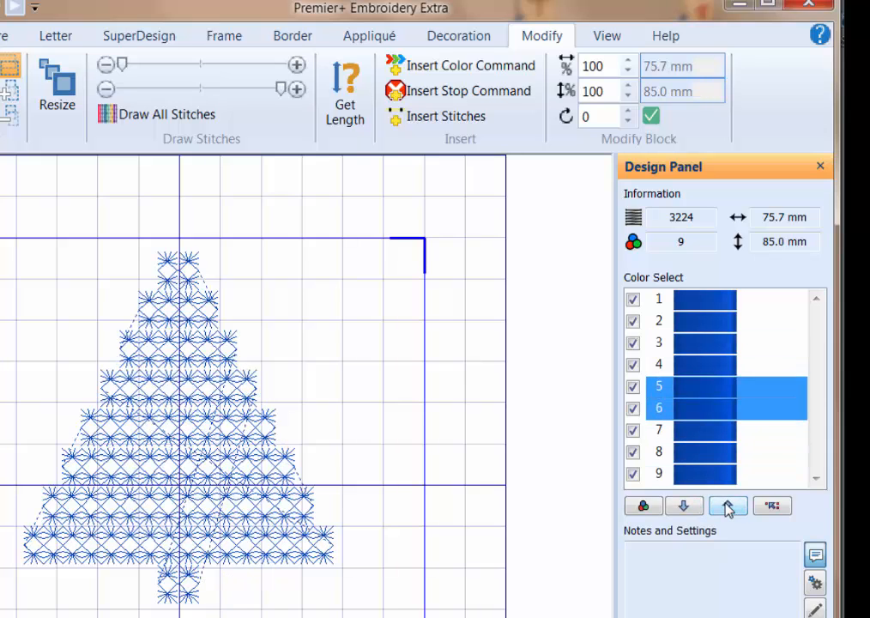
left_click(727, 506)
- Move the last color block, the fifth row from the treetop, up to position 5 in the color order
left_click(710, 478)
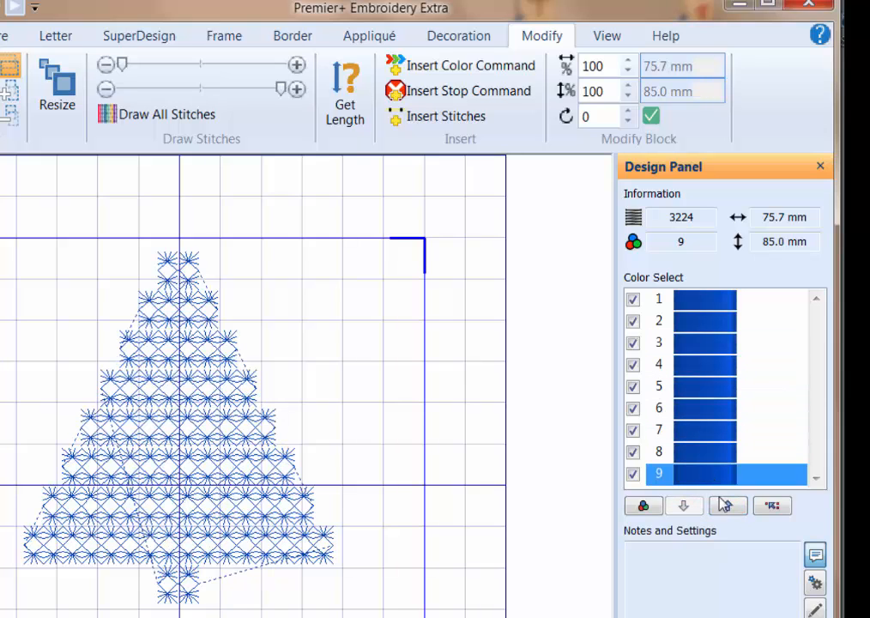
left_click(729, 507)
left_click(728, 506)
left_click(728, 505)
left_click(728, 506)
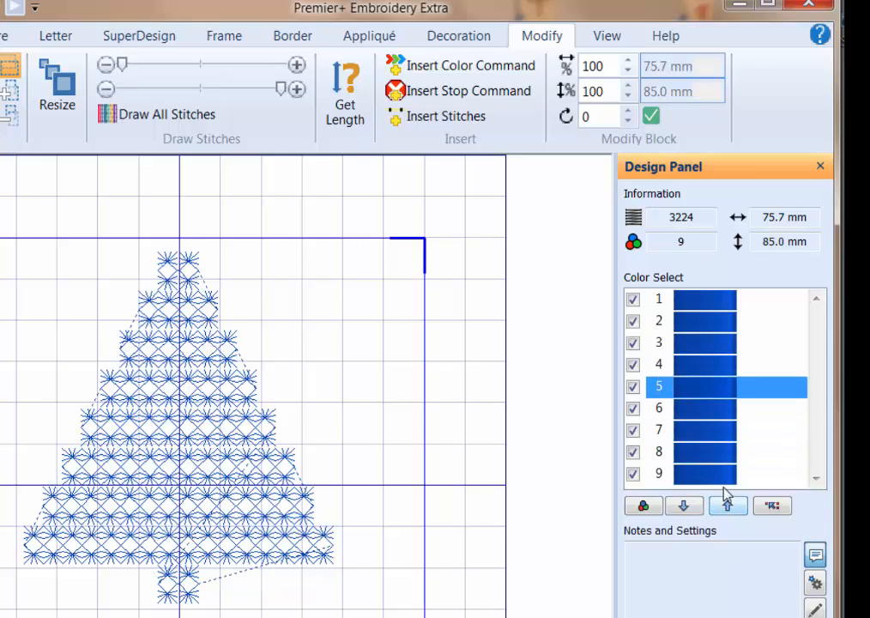
- Move the last color block, the sixth row from the treetop, up to position 6 in the color order
left_click(710, 478)
left_click(727, 506)
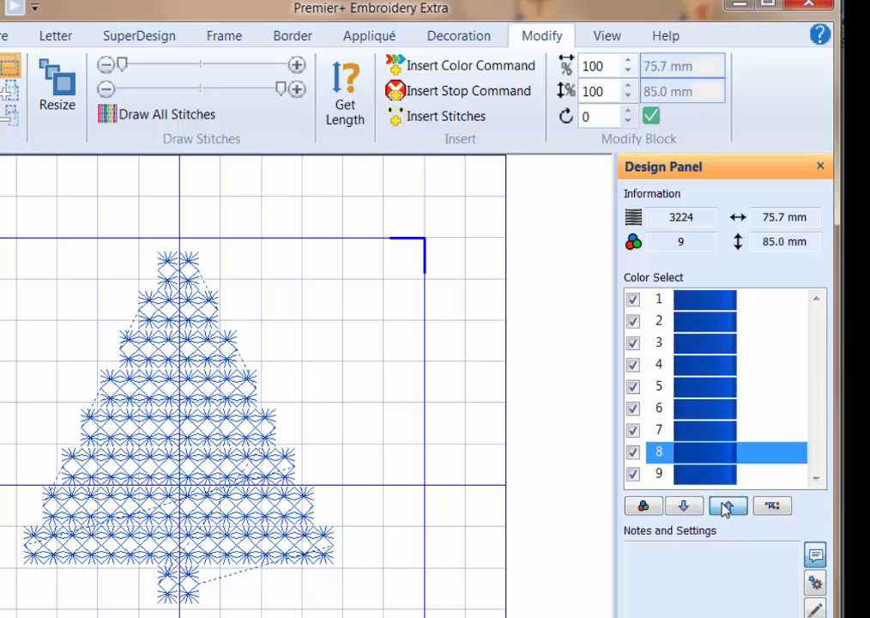
left_click(727, 505)
left_click(727, 506)
- Move the seventh row's color block up to position 7 and the eighth row's up to position 8, leaving the trunk last
left_click(703, 478)
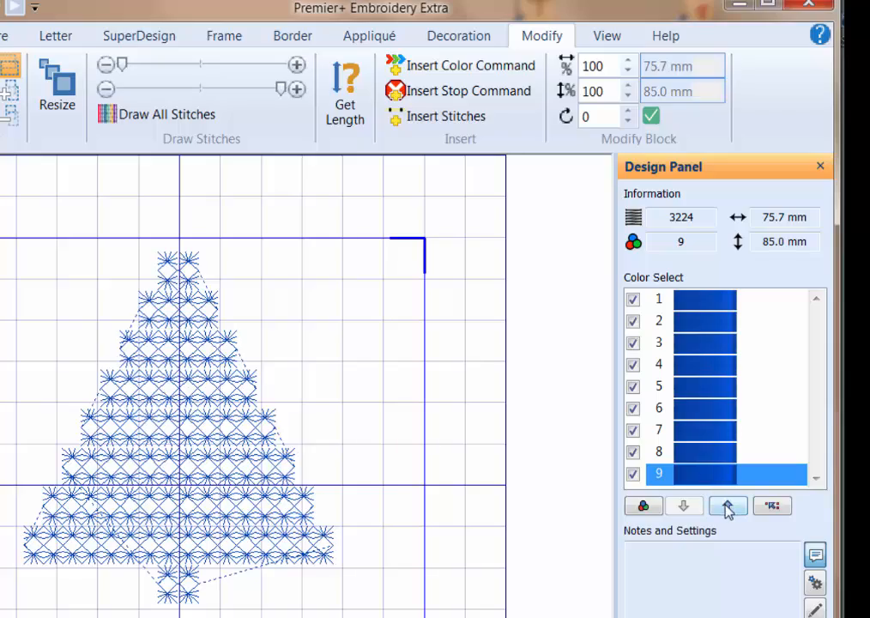
left_click(729, 507)
left_click(727, 507)
left_click(705, 478)
left_click(728, 505)
- Leave stitch editing and center the tree design in the 120 x 120 mm hoop
left_click(83, 95)
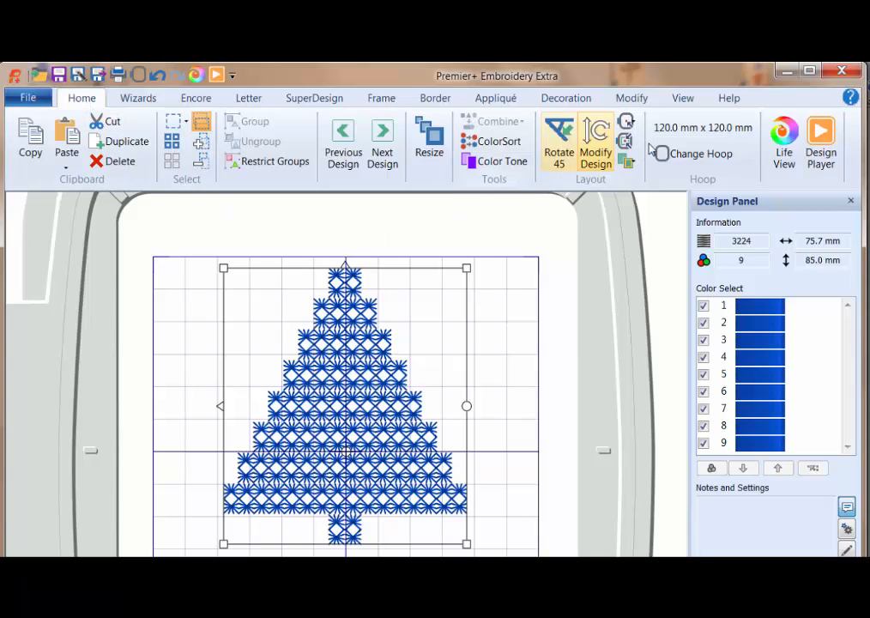
left_click(626, 121)
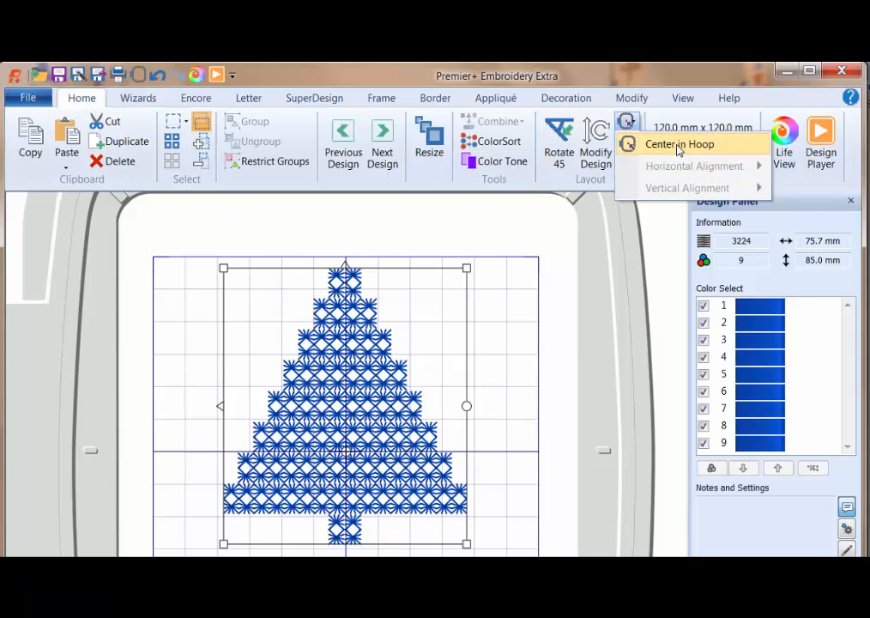
left_click(679, 146)
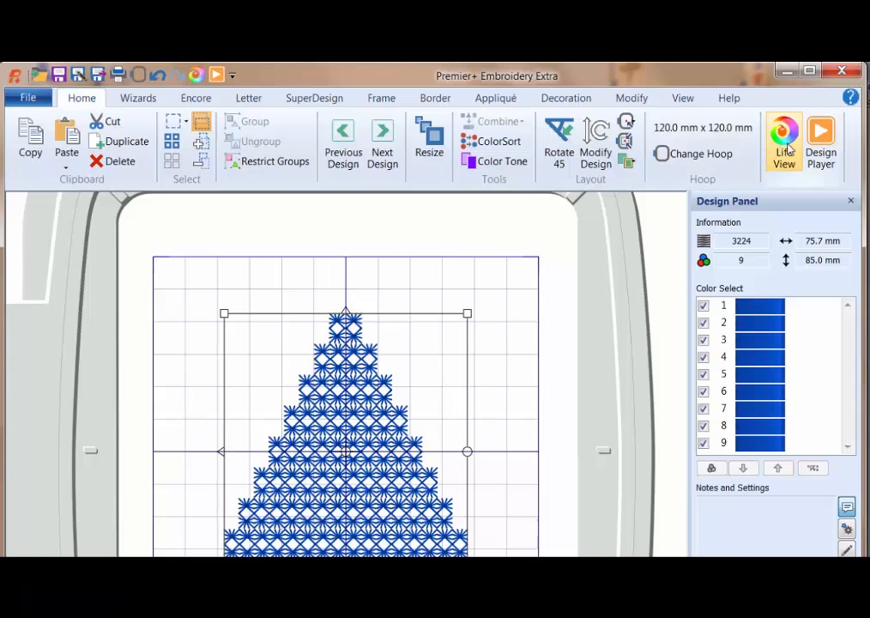
- Play the tree's stitch-out at increased speed in Design Player to check the row order, and close the player
left_click(822, 137)
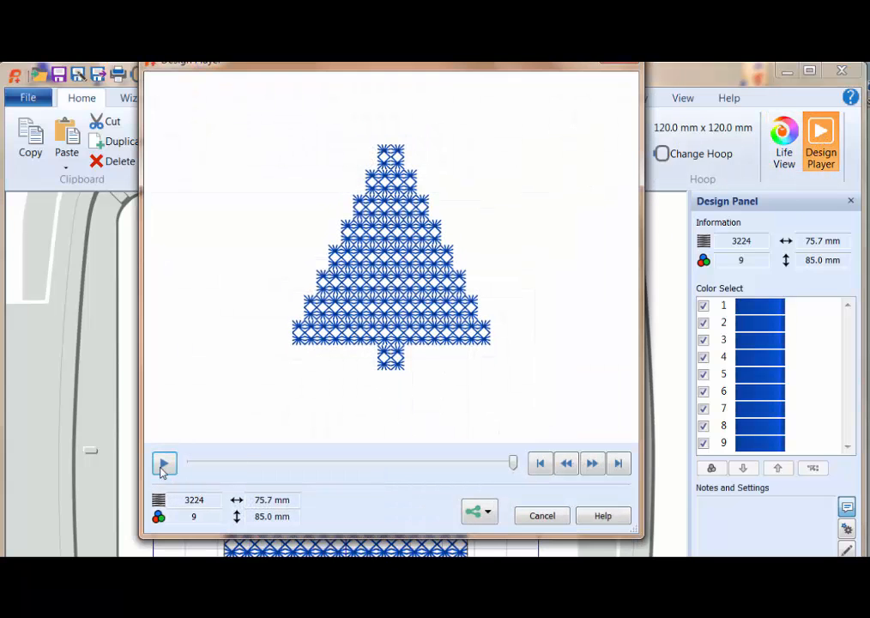
left_click(163, 463)
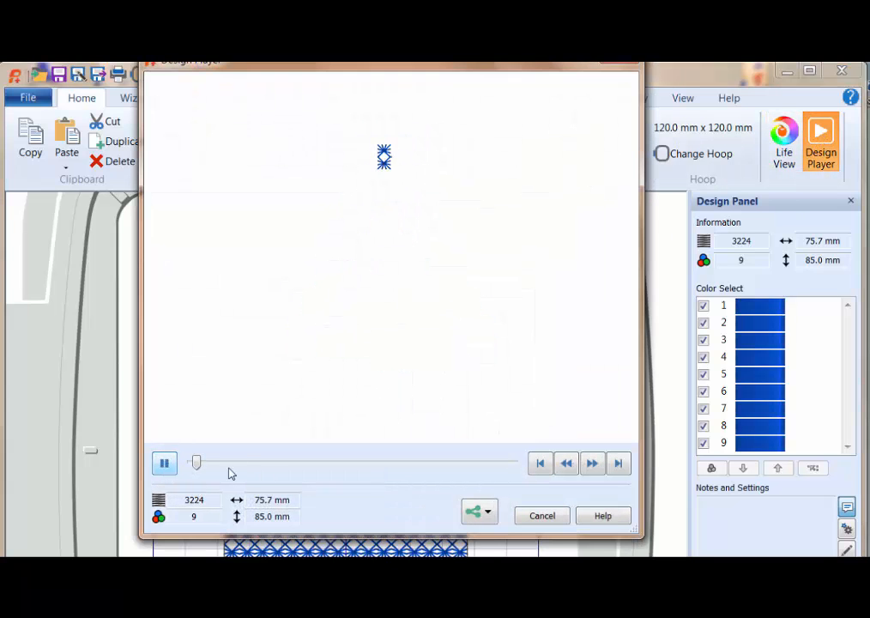
left_click(593, 464)
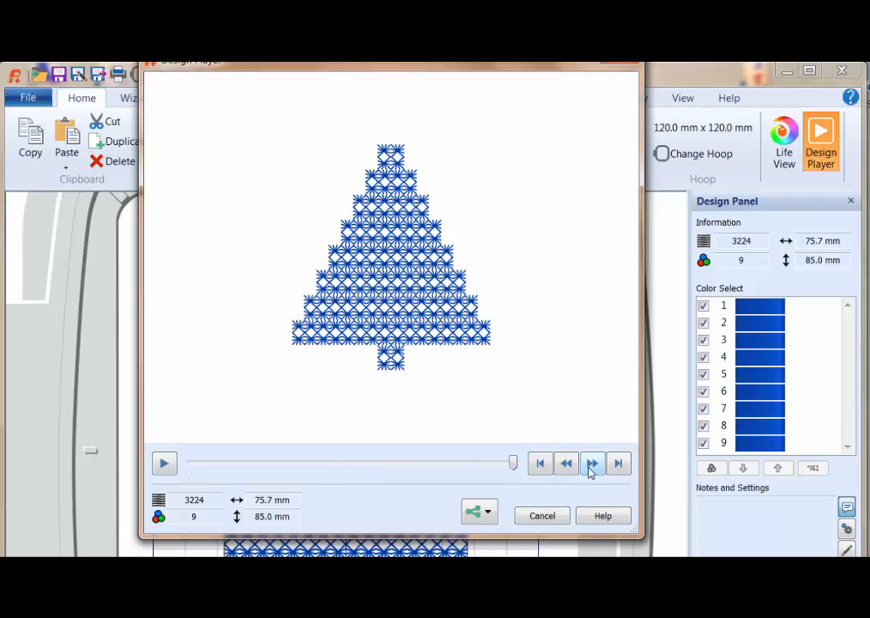
left_click(541, 516)
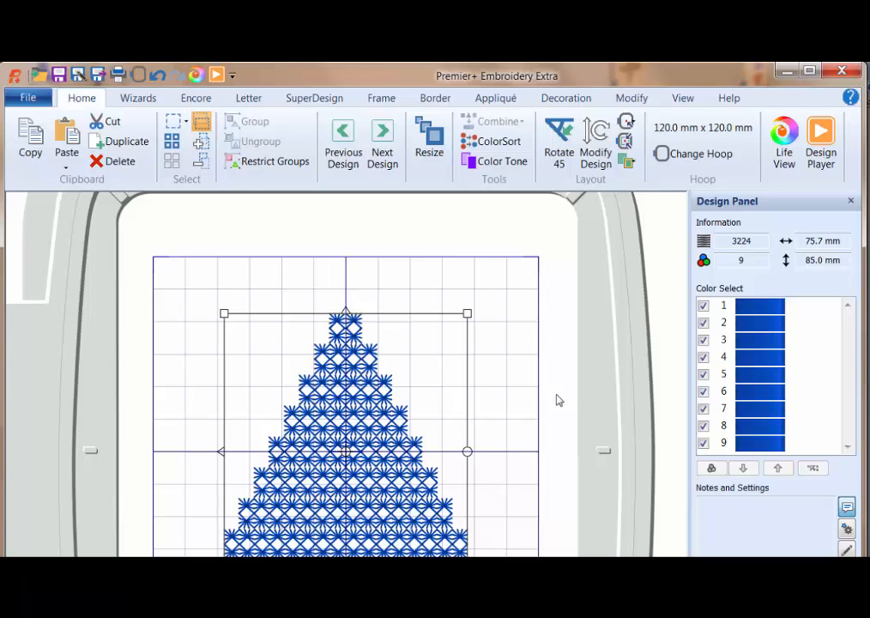
- Merge the tree's color blocks with ColorSort and recolor the resulting block to Robison-Anton Rayon 40 thread 2580 Green Grass
mouse_move(764, 342)
left_click(506, 144)
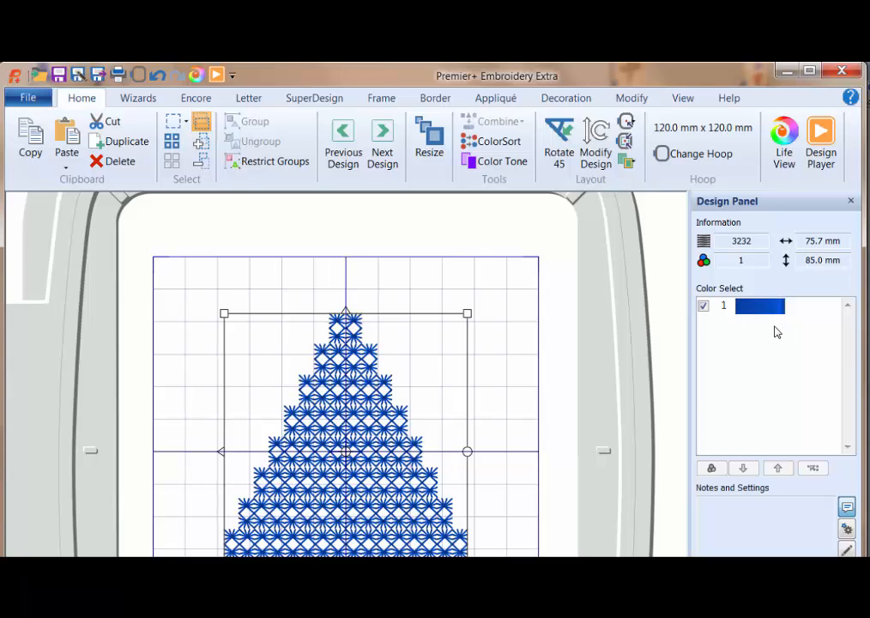
double_click(759, 305)
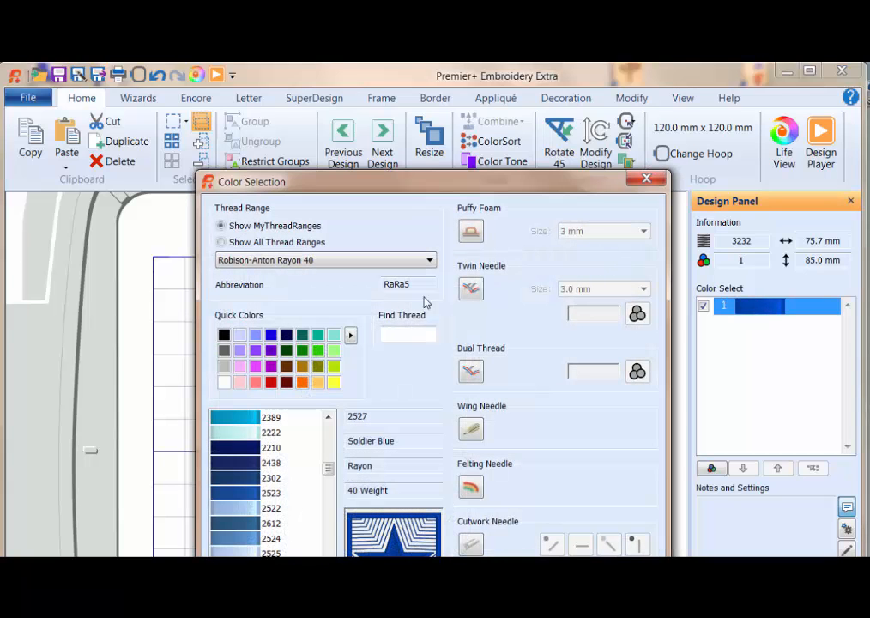
left_click(303, 352)
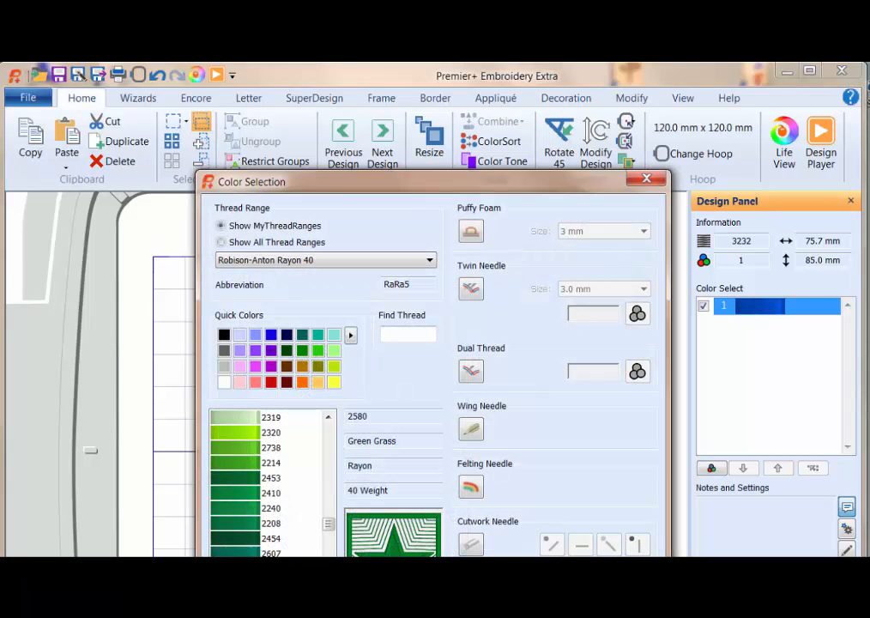
key("Return")
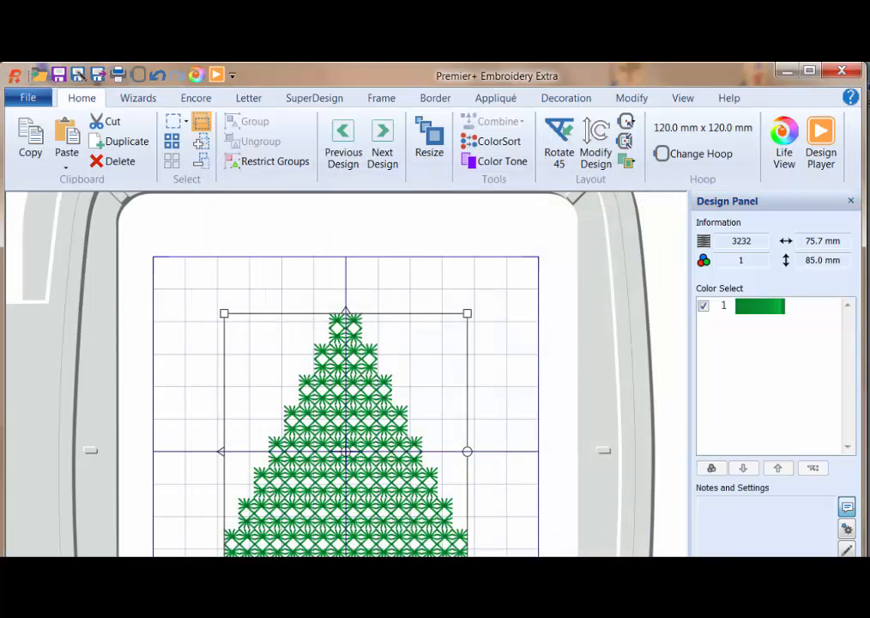
- Shorten the program window from below until the whole window fits on screen
left_click_drag(435, 617, 435, 563)
left_click_drag(280, 564, 280, 553)
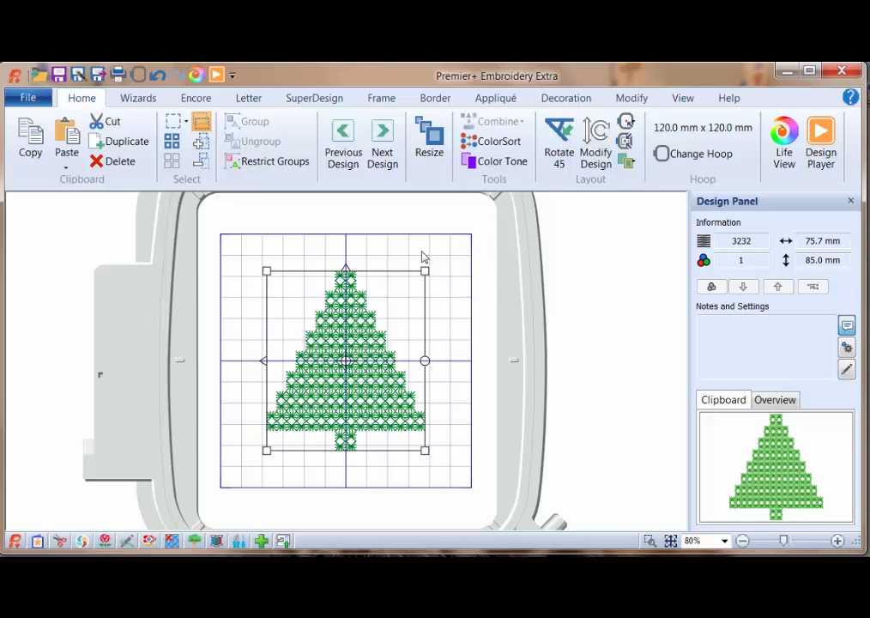
- Export the tree in Husqvarna Viking / Pfaff .vp3 format as playtime01_X.vp3, replacing the existing file in the videos folder
left_click(97, 76)
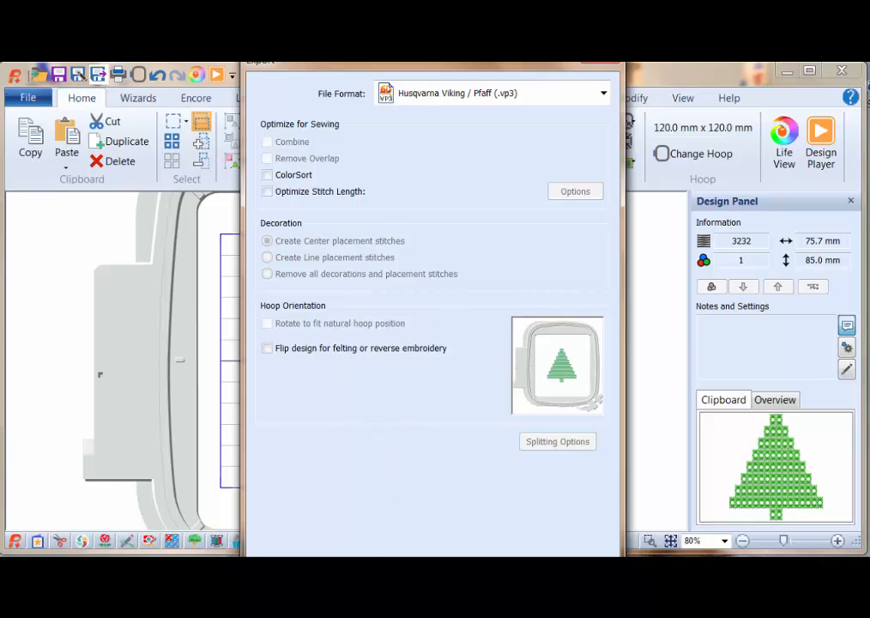
key("Return")
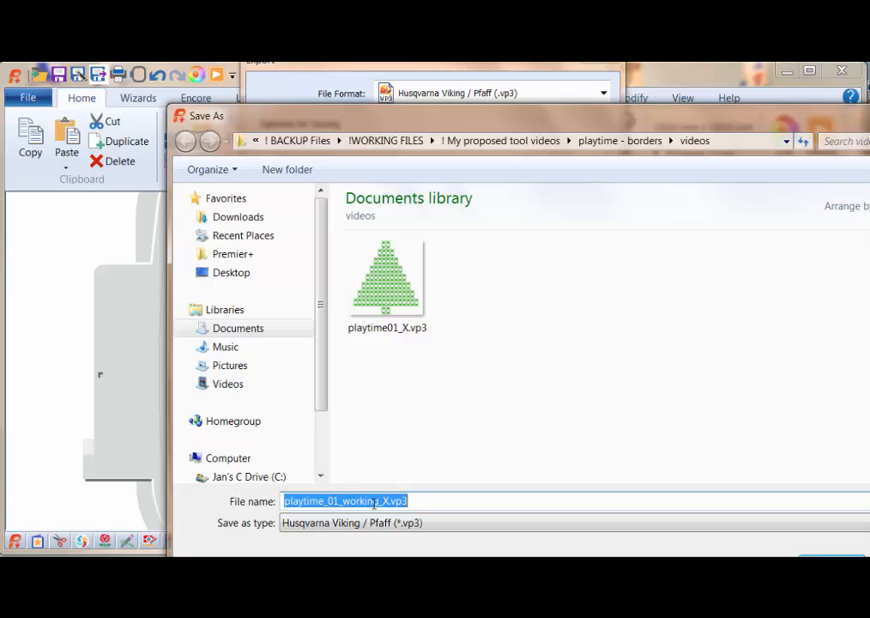
left_click(392, 314)
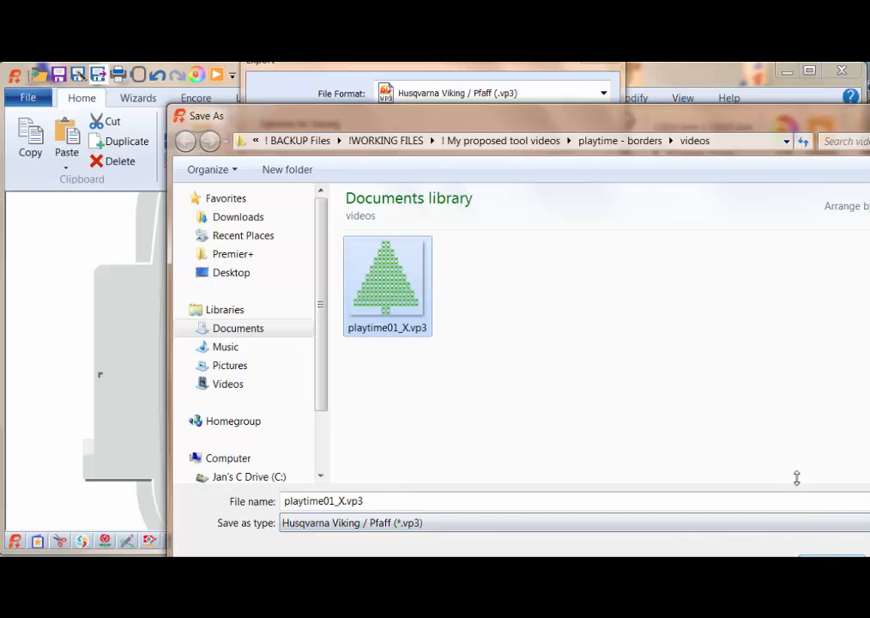
left_click_drag(689, 120, 556, 80)
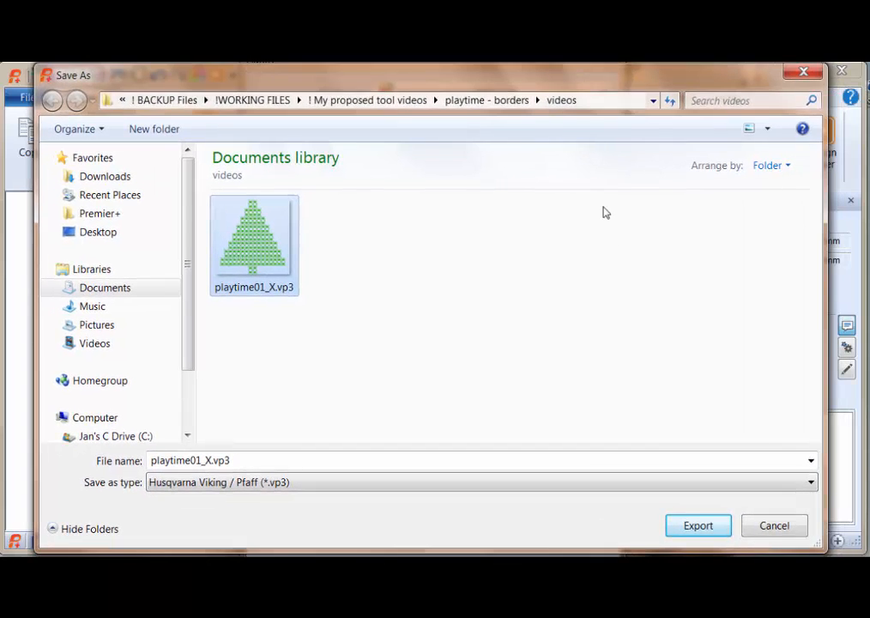
left_click(698, 526)
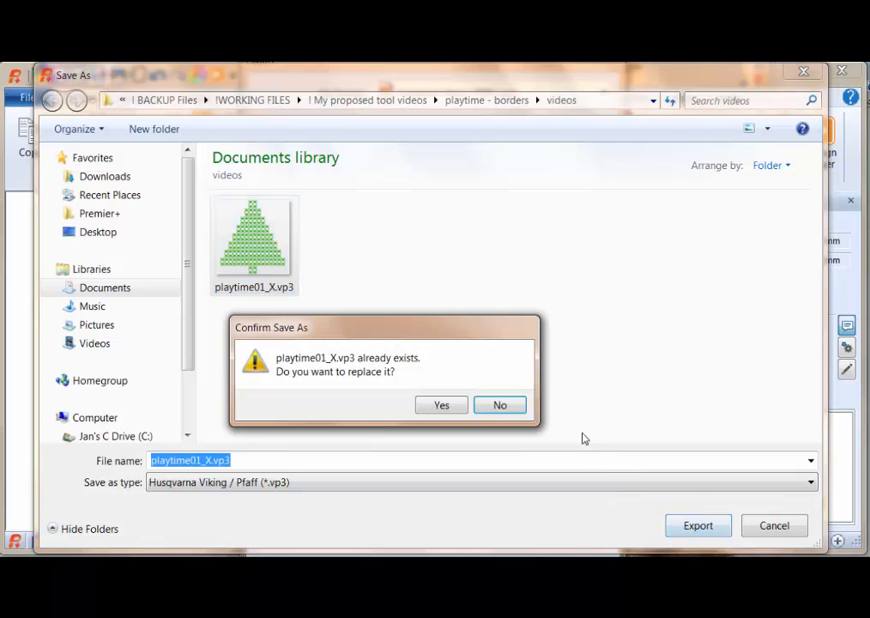
left_click(443, 407)
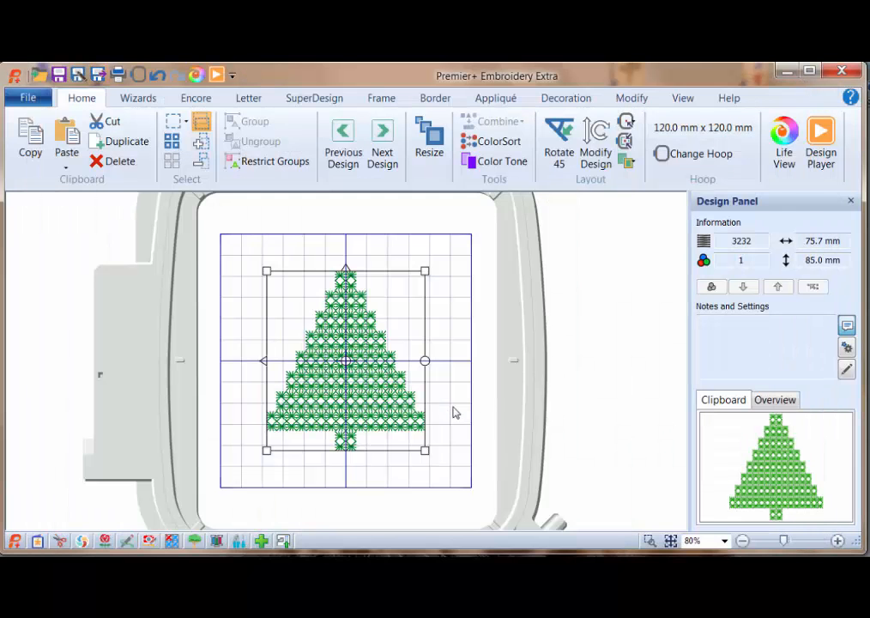